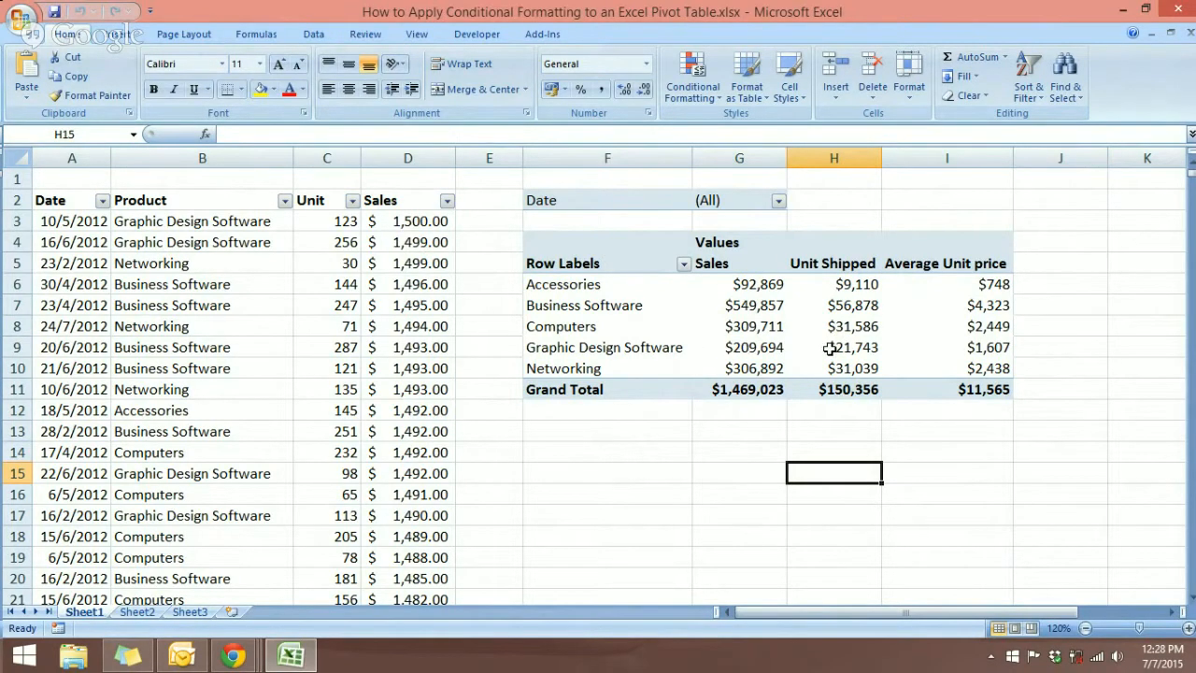
Examine the Highlight Cells and Top/Bottom conditional formatting rules offered for the pivot table's Unit Shipped values.
mouse_move(830, 349)
left_click_drag(831, 284, 834, 361)
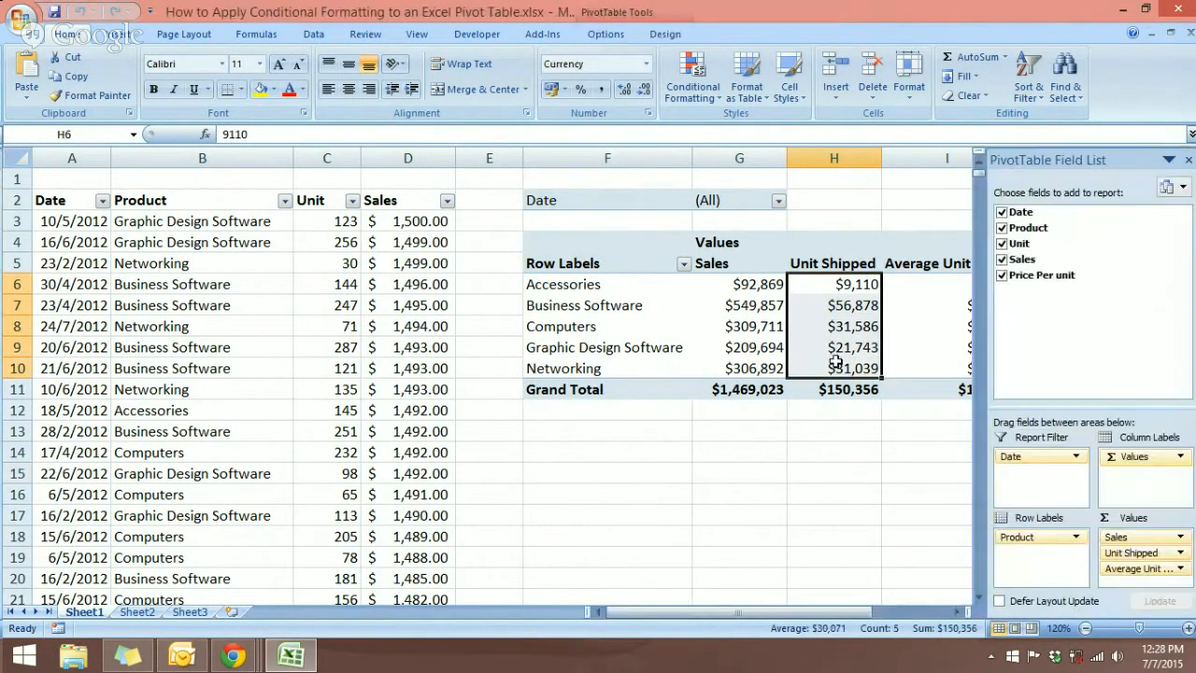
mouse_move(834, 362)
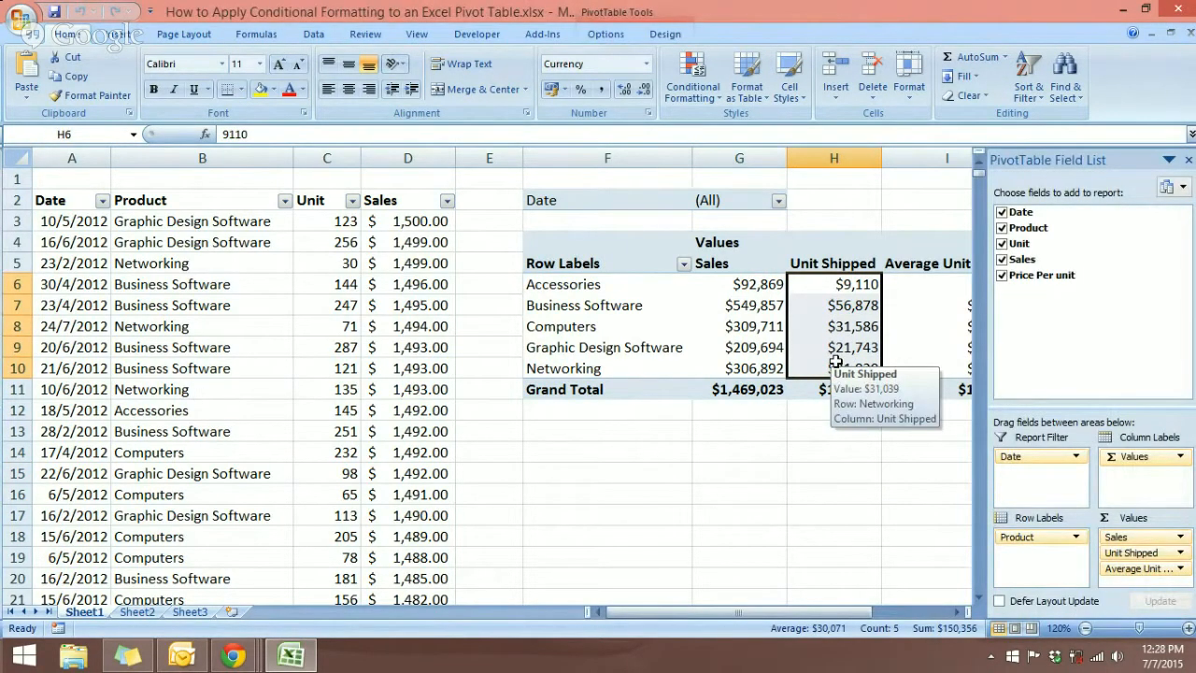
left_click(713, 98)
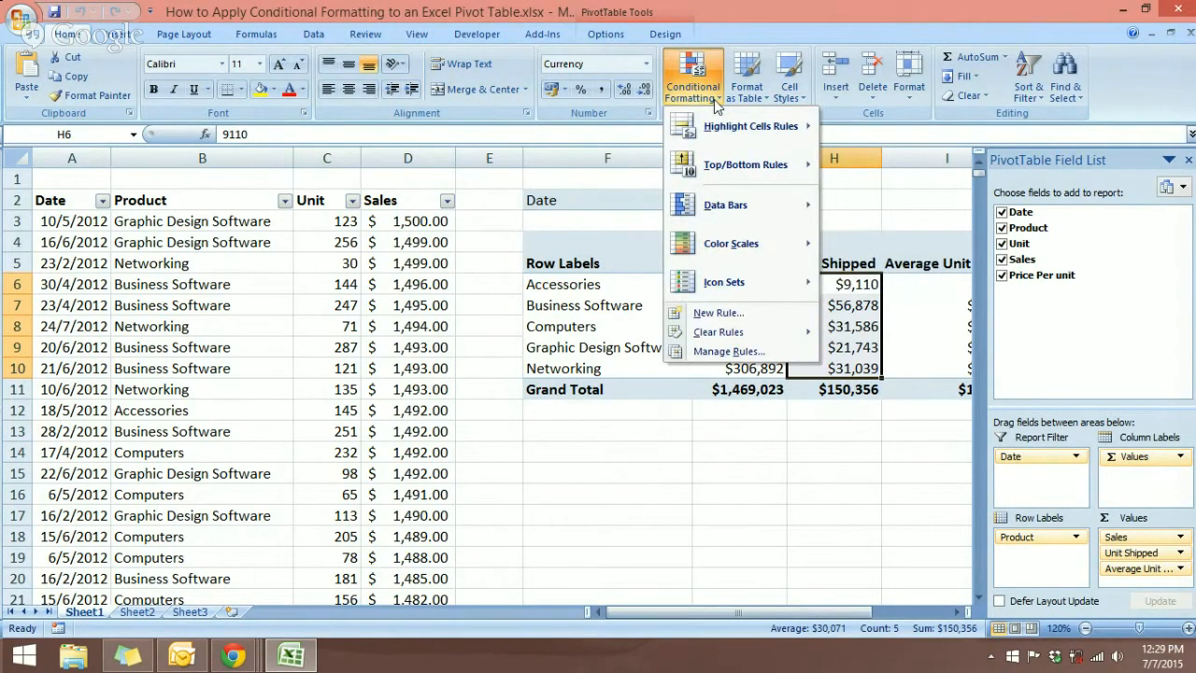
mouse_move(755, 136)
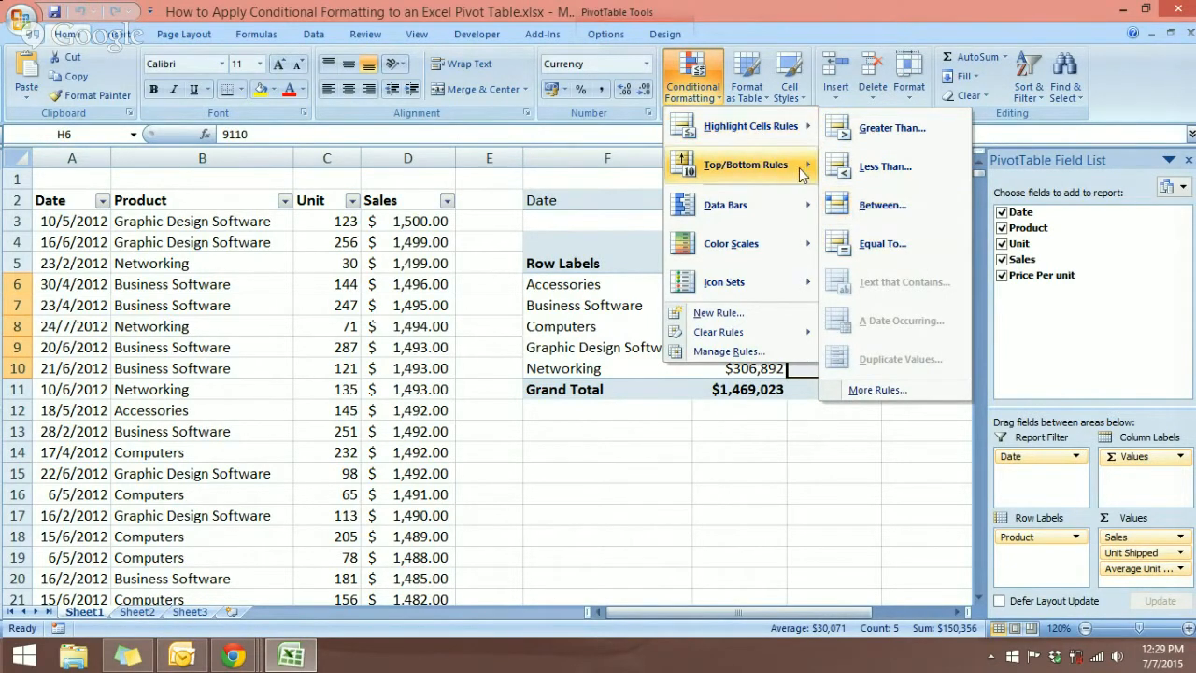
mouse_move(802, 175)
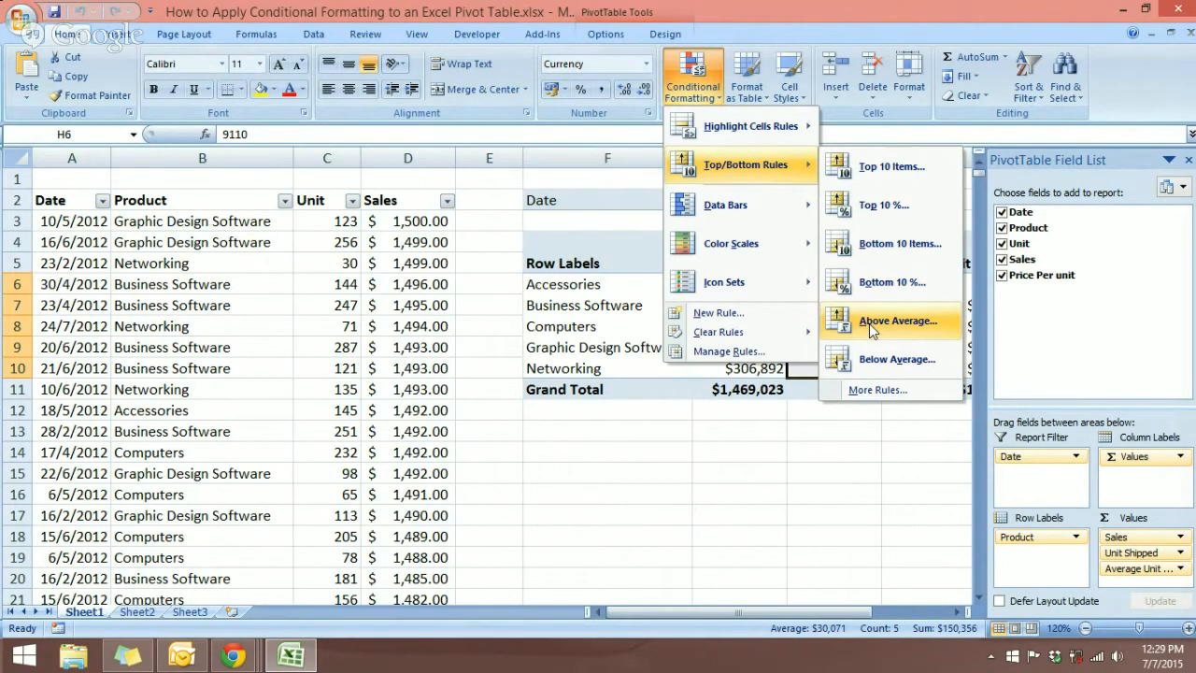
left_click(640, 486)
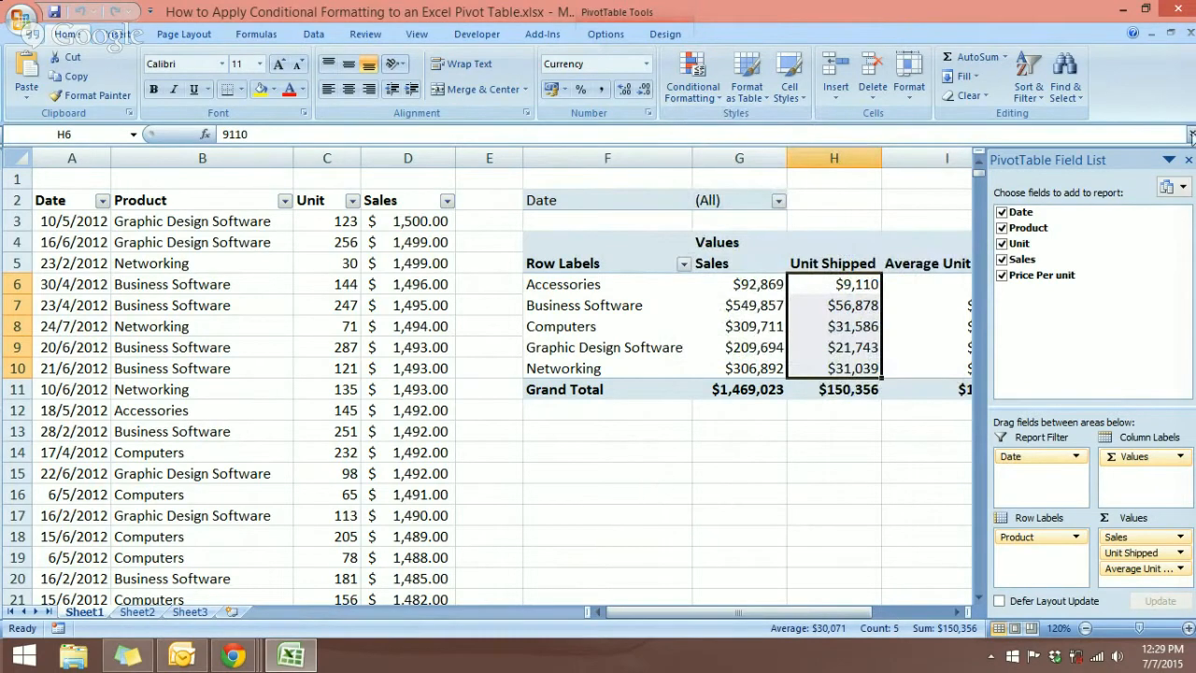
left_click(1169, 160)
left_click(822, 491)
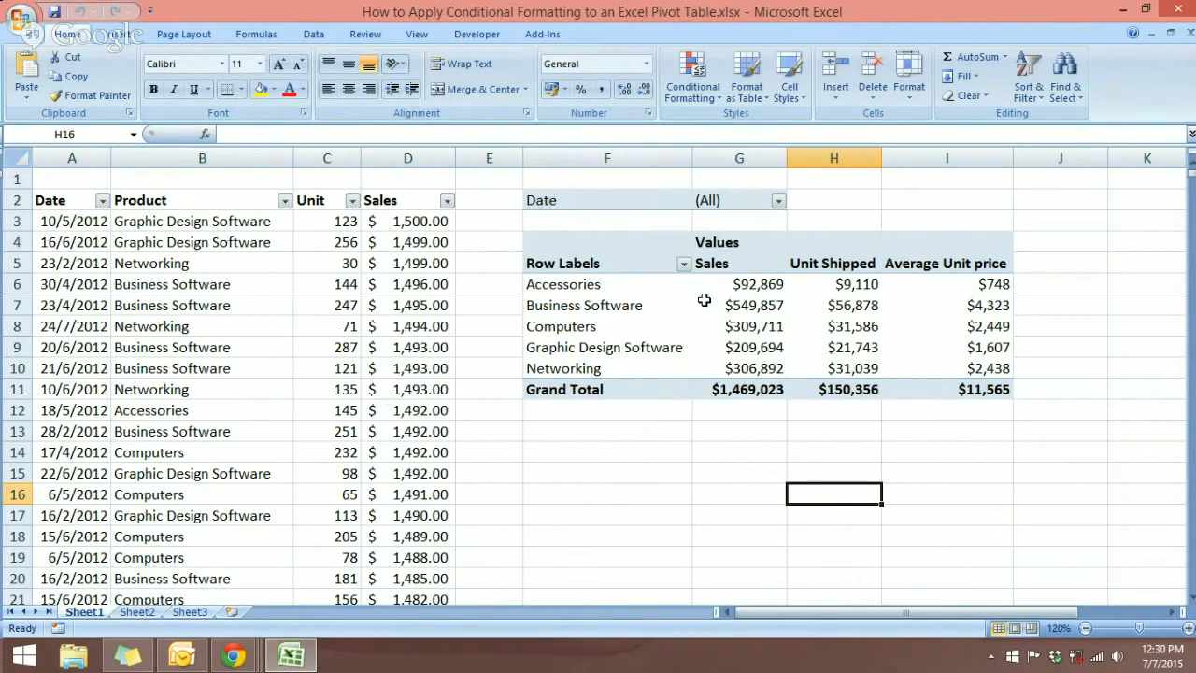
Preview blue data bars on the Unit Shipped values in H6:H10 without applying them.
mouse_move(961, 308)
mouse_move(939, 340)
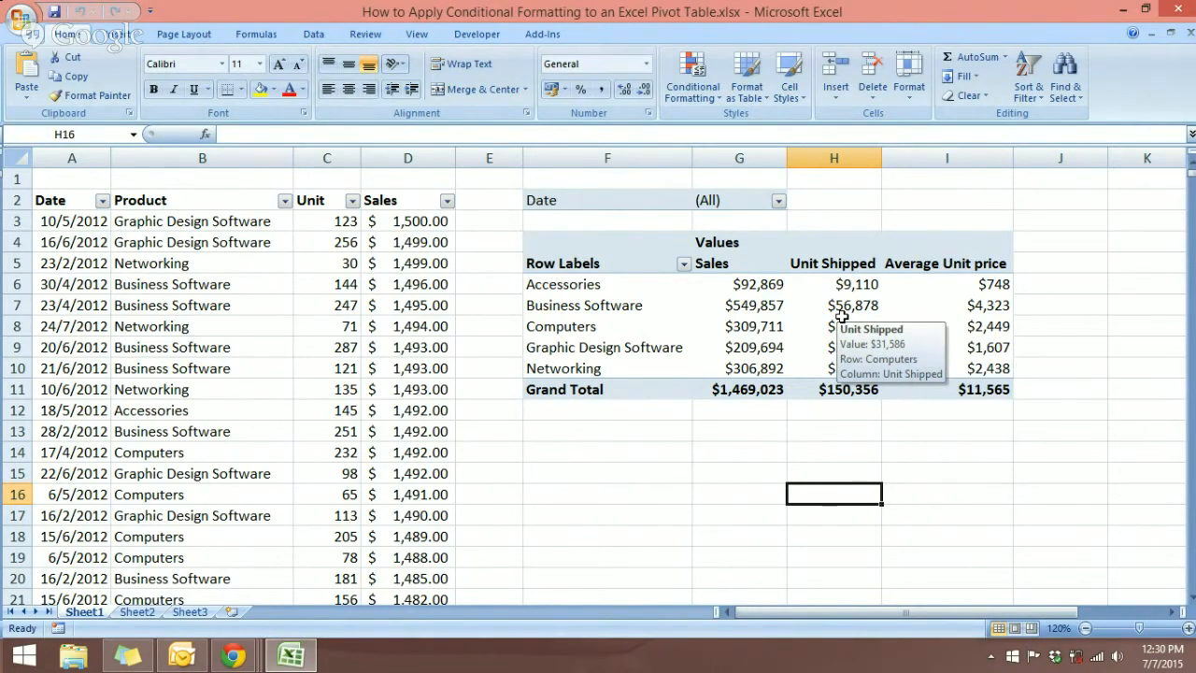
left_click_drag(762, 286, 753, 371)
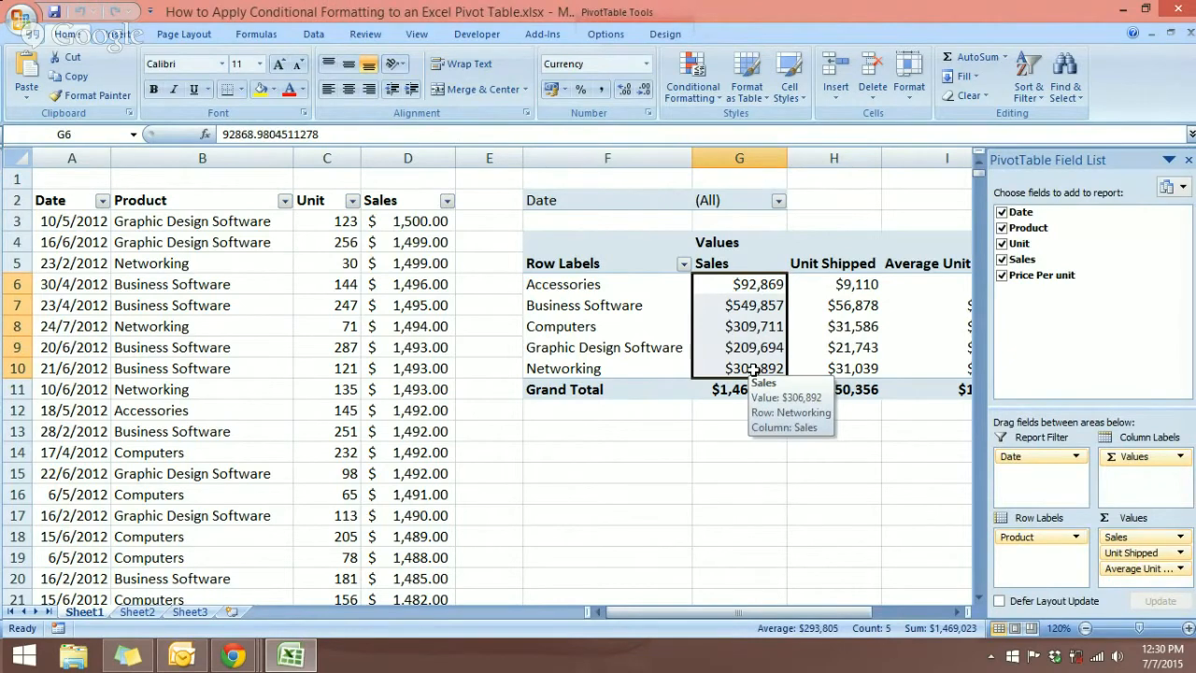
left_click(801, 328)
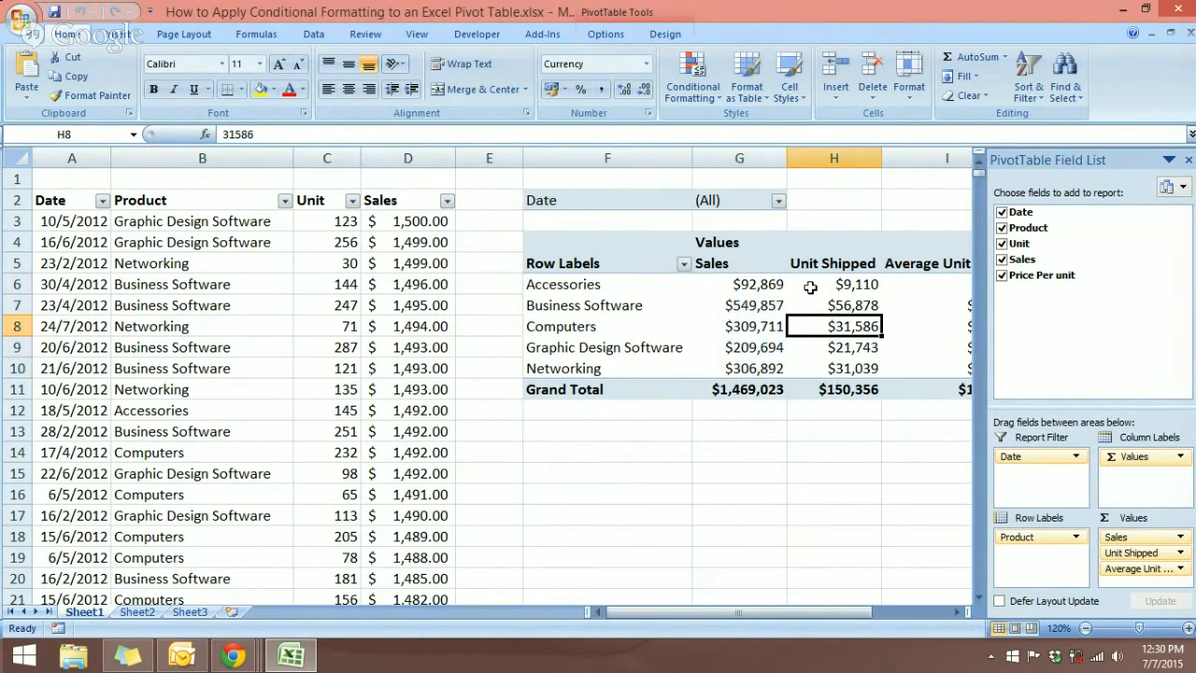
left_click_drag(811, 288, 811, 369)
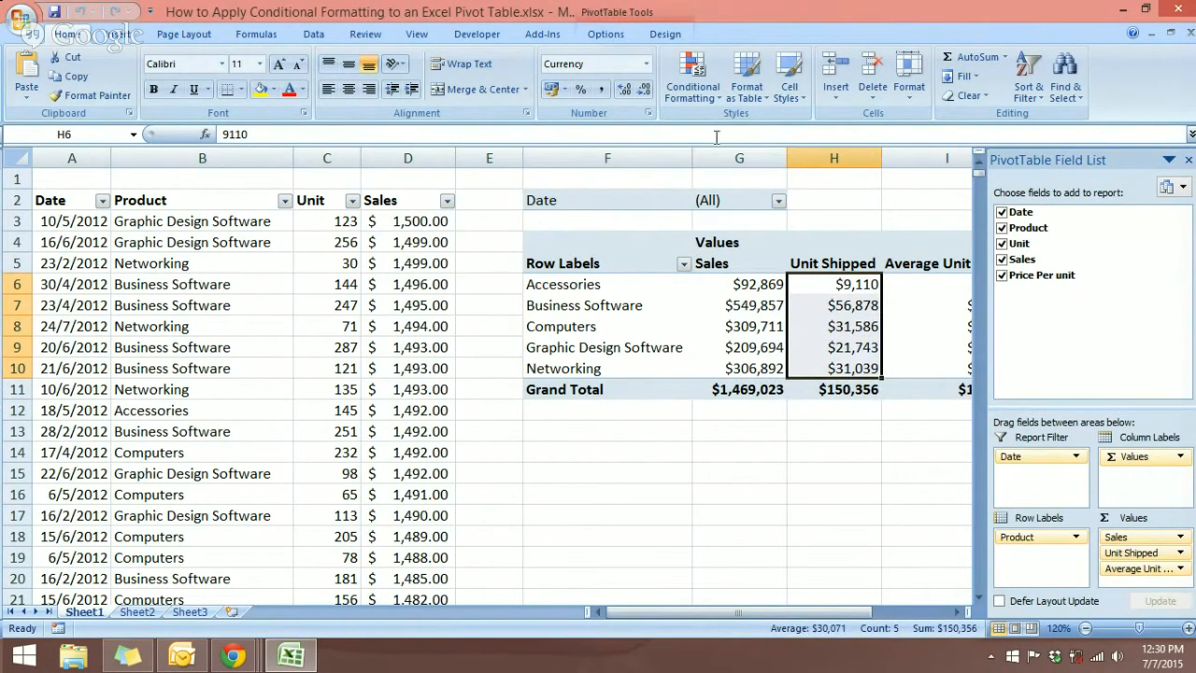
left_click(718, 101)
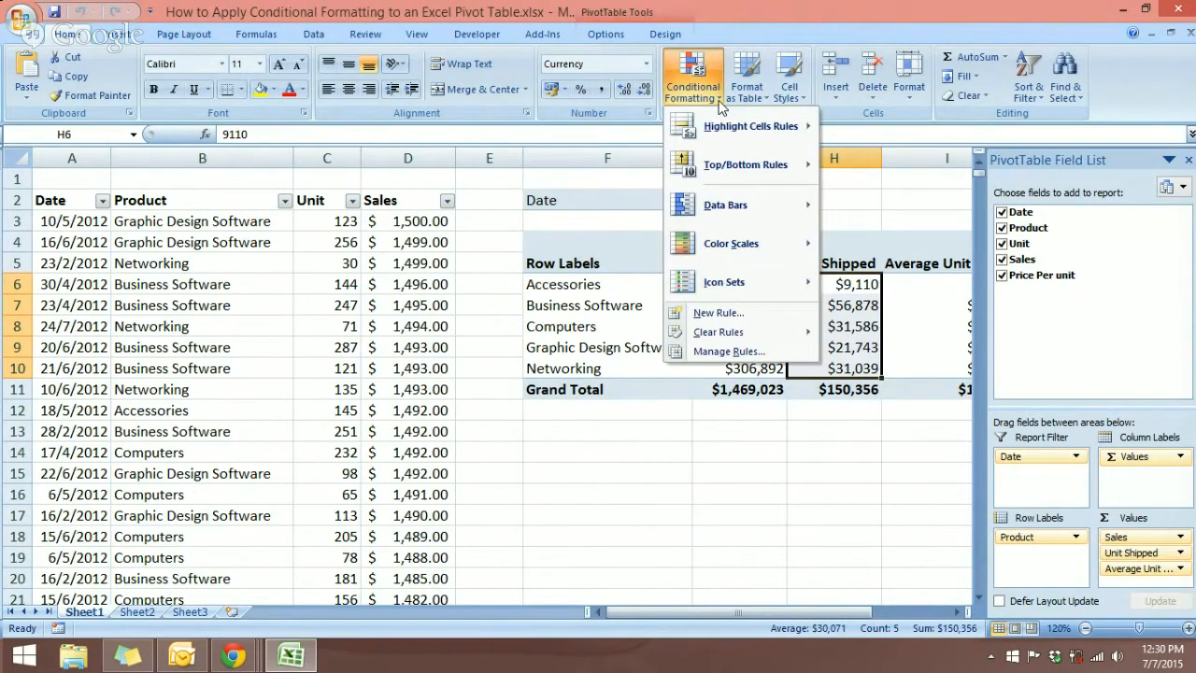
mouse_move(751, 215)
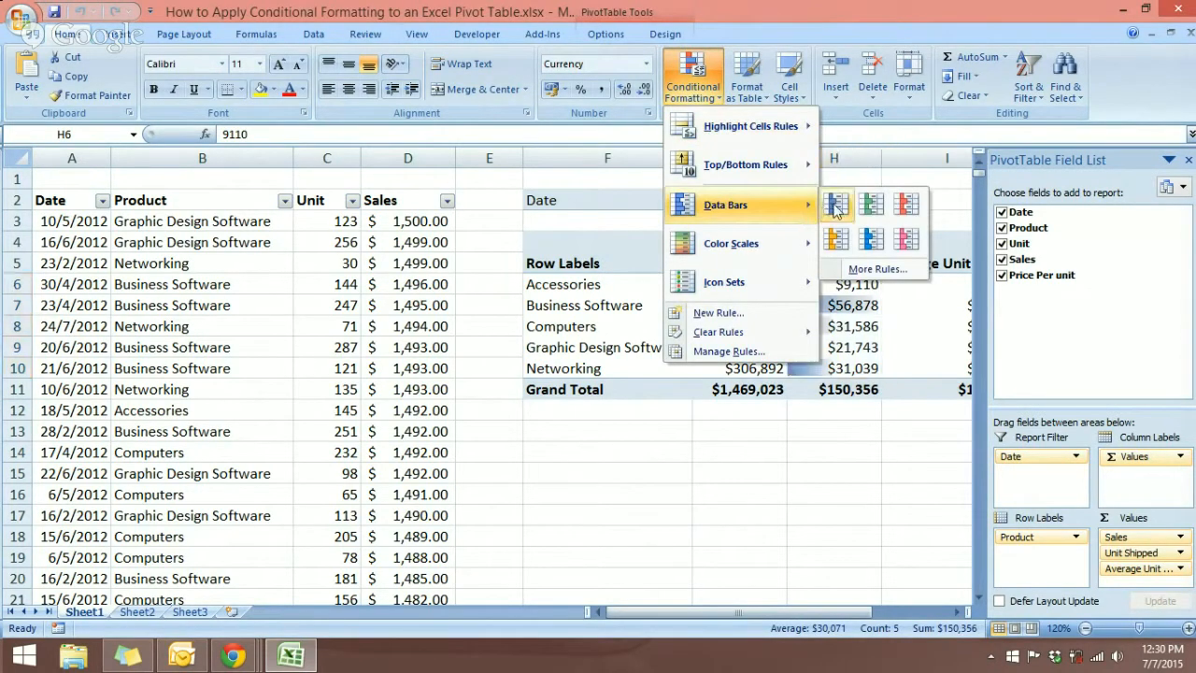
left_click(846, 546)
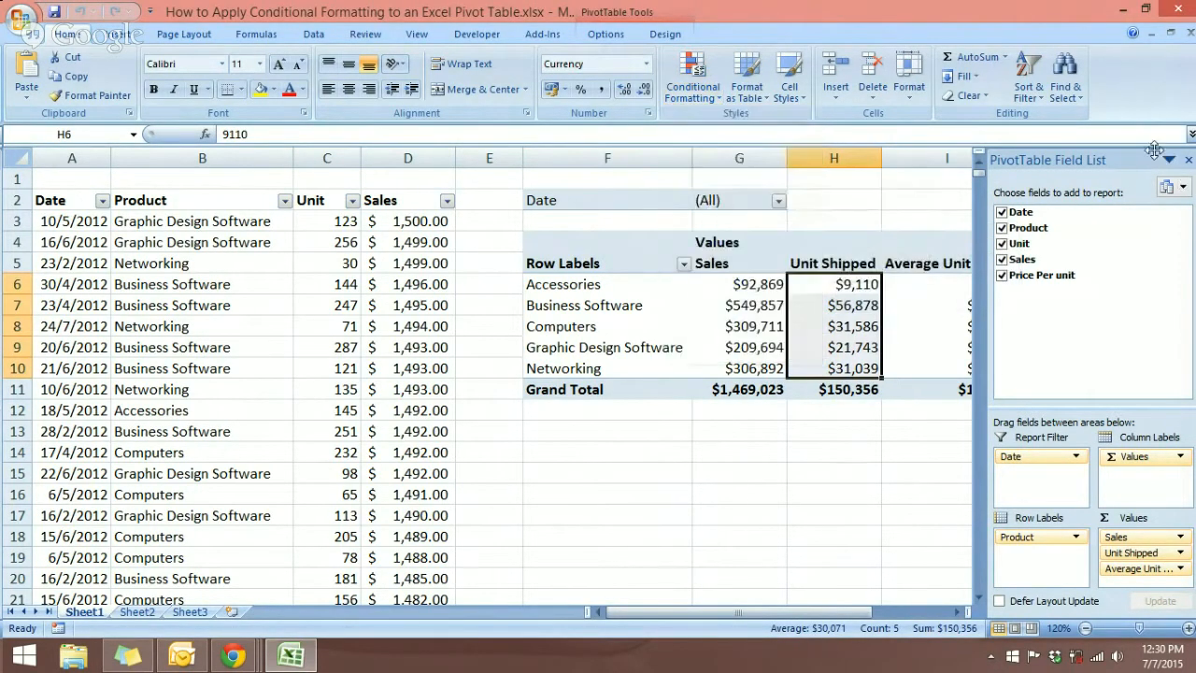
left_click(1169, 163)
left_click(1121, 211)
left_click(919, 453)
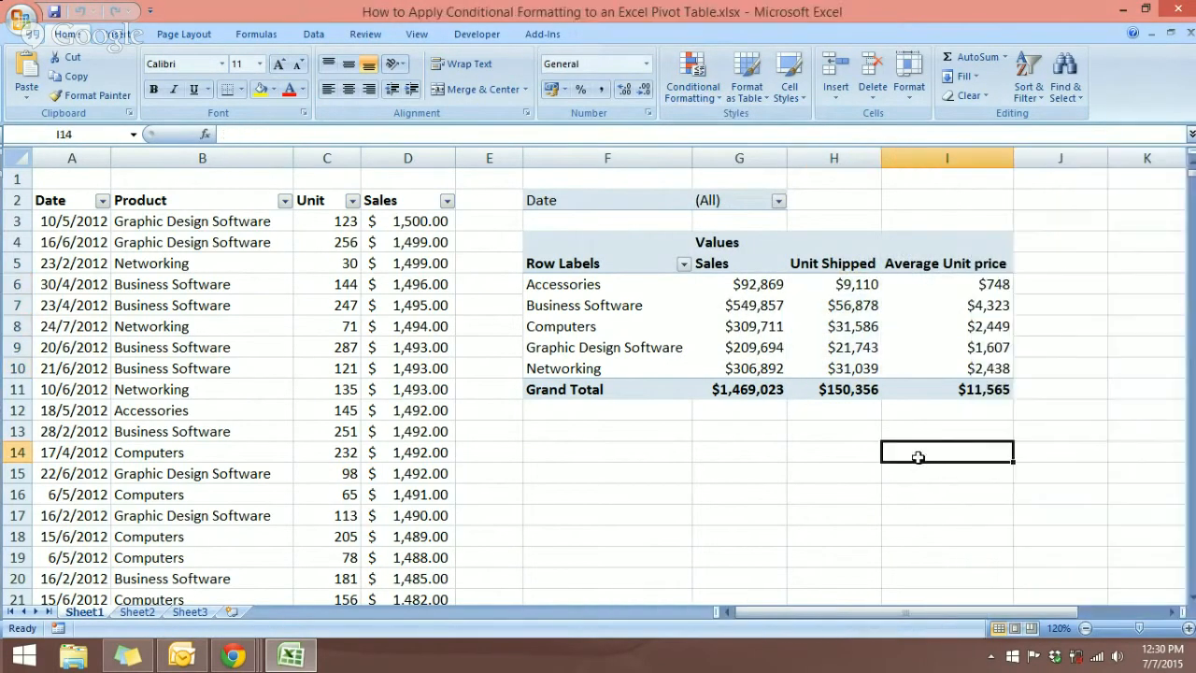
Select the Unit Shipped values in H6:H10 and close the PivotTable Field List.
left_click_drag(864, 284, 867, 368)
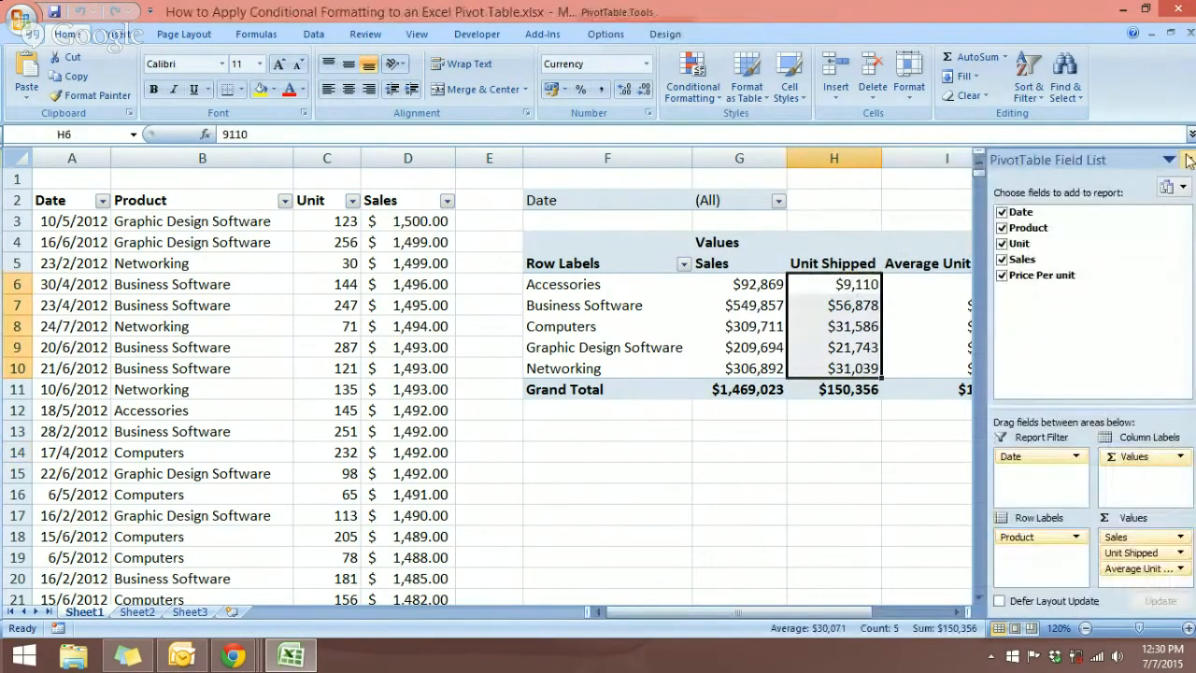
left_click(1186, 164)
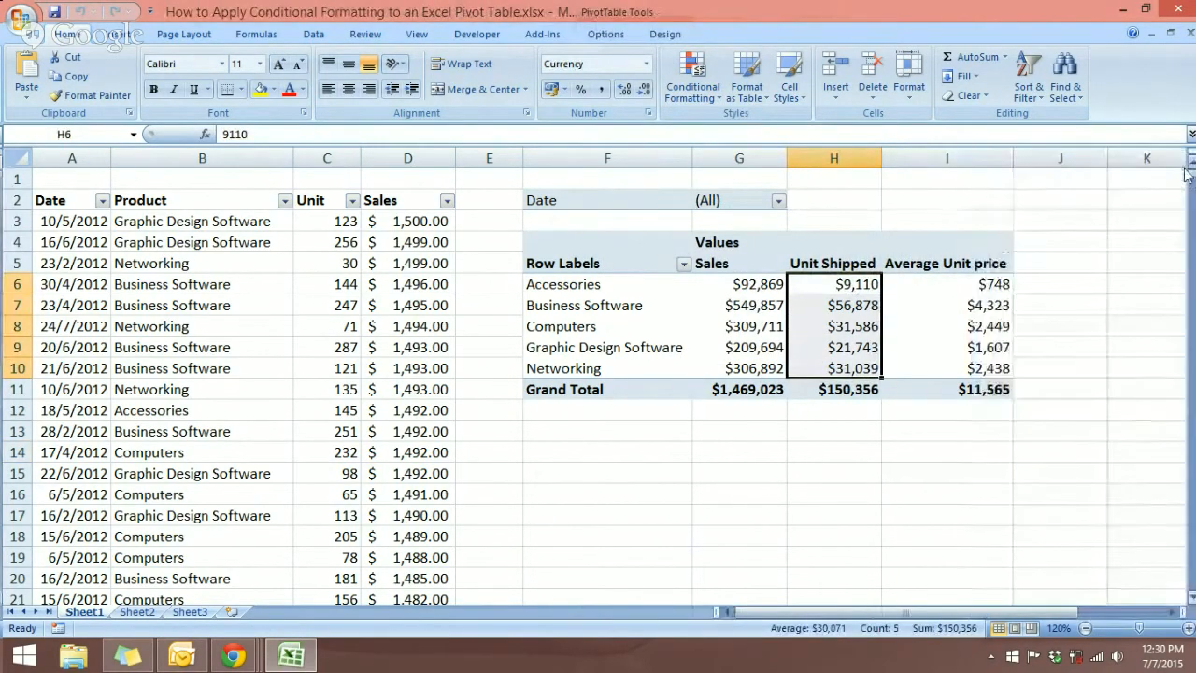
left_click(1173, 612)
left_click(1173, 612)
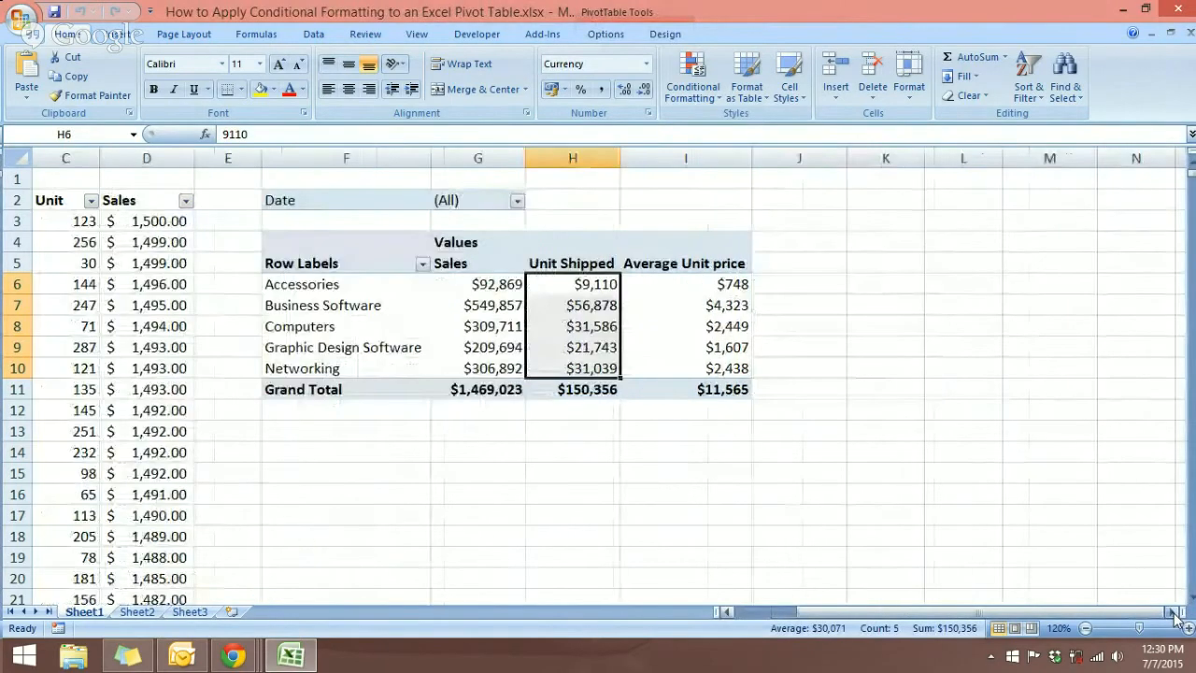
Preview the conditional formatting data bars and color scales on the selected Unit Shipped values without applying any.
left_click(717, 105)
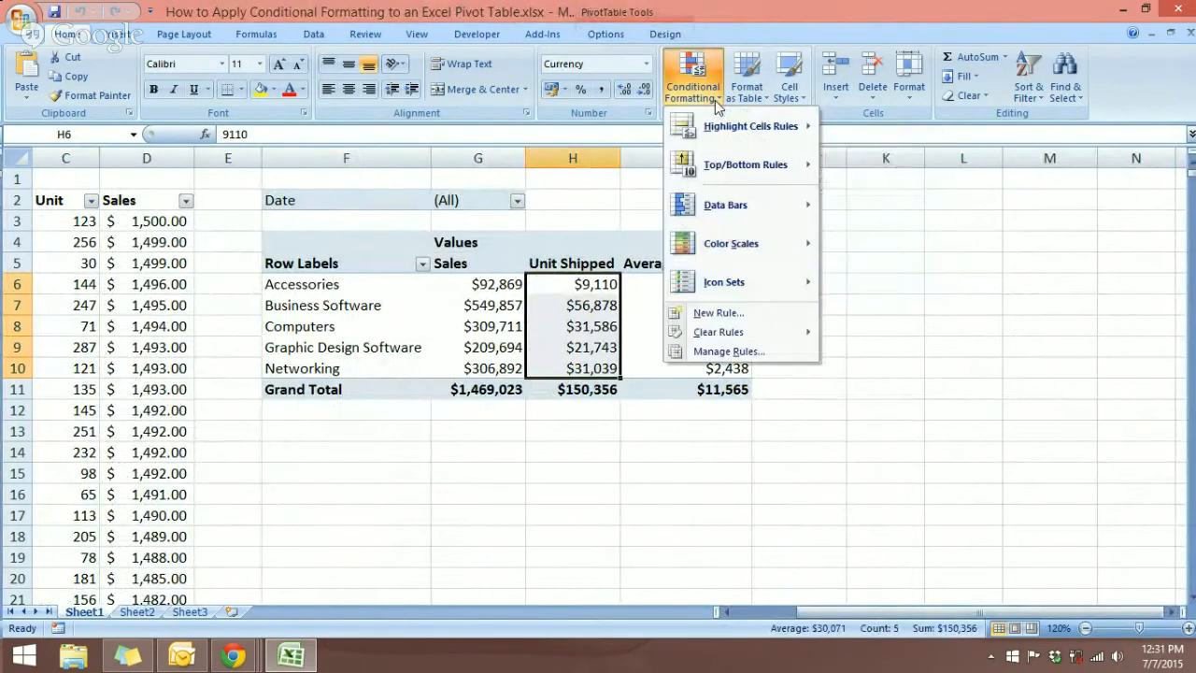
mouse_move(773, 204)
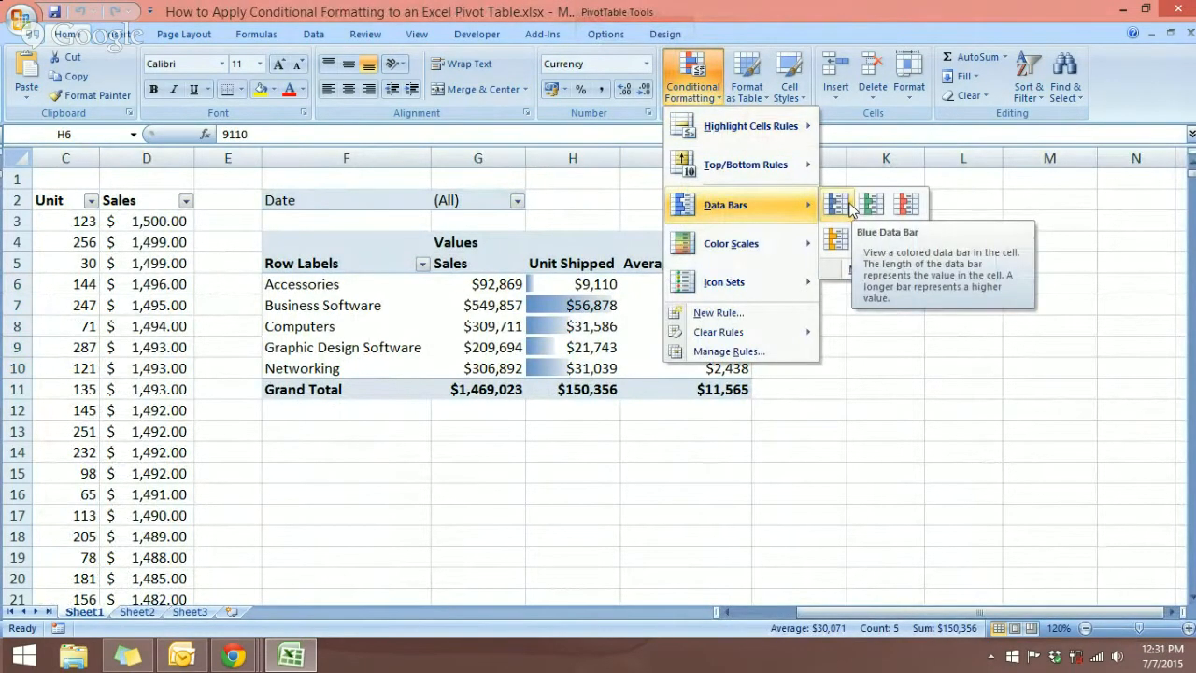
mouse_move(766, 243)
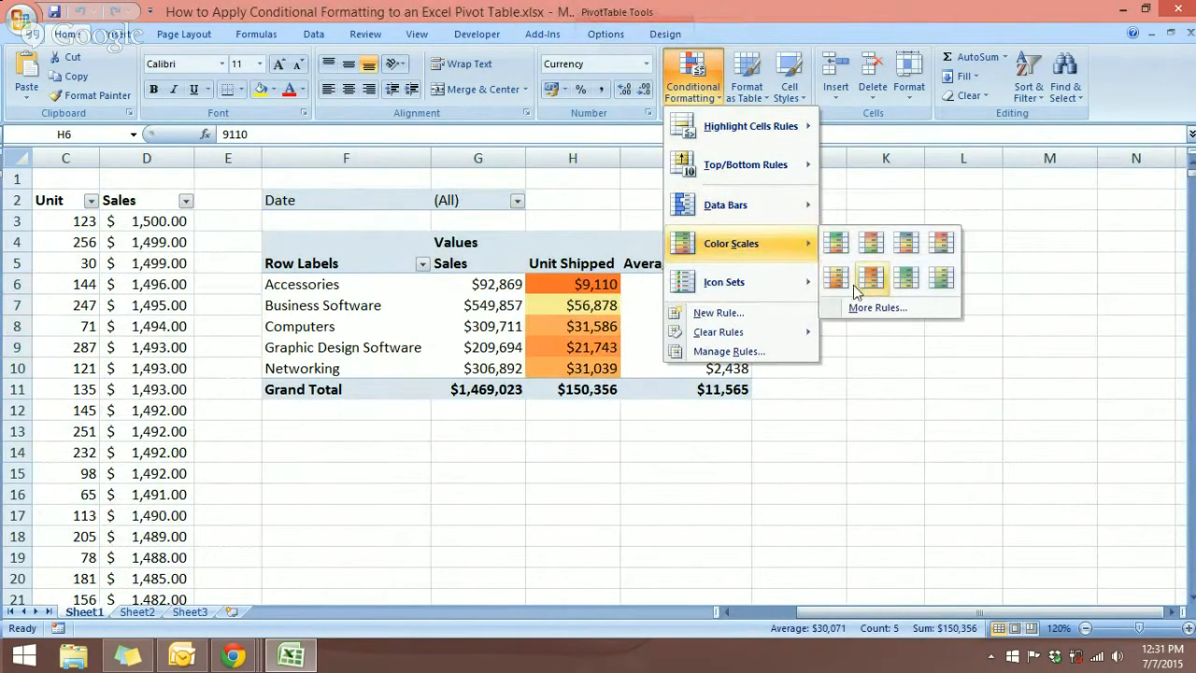
mouse_move(781, 287)
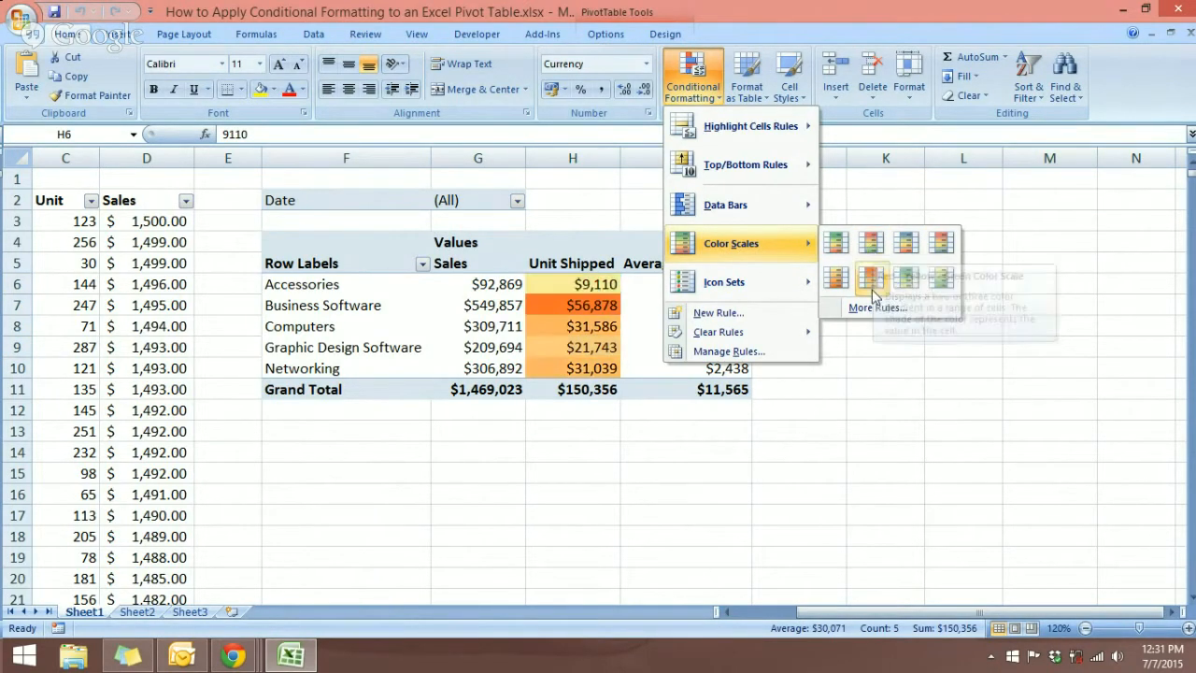
left_click(833, 452)
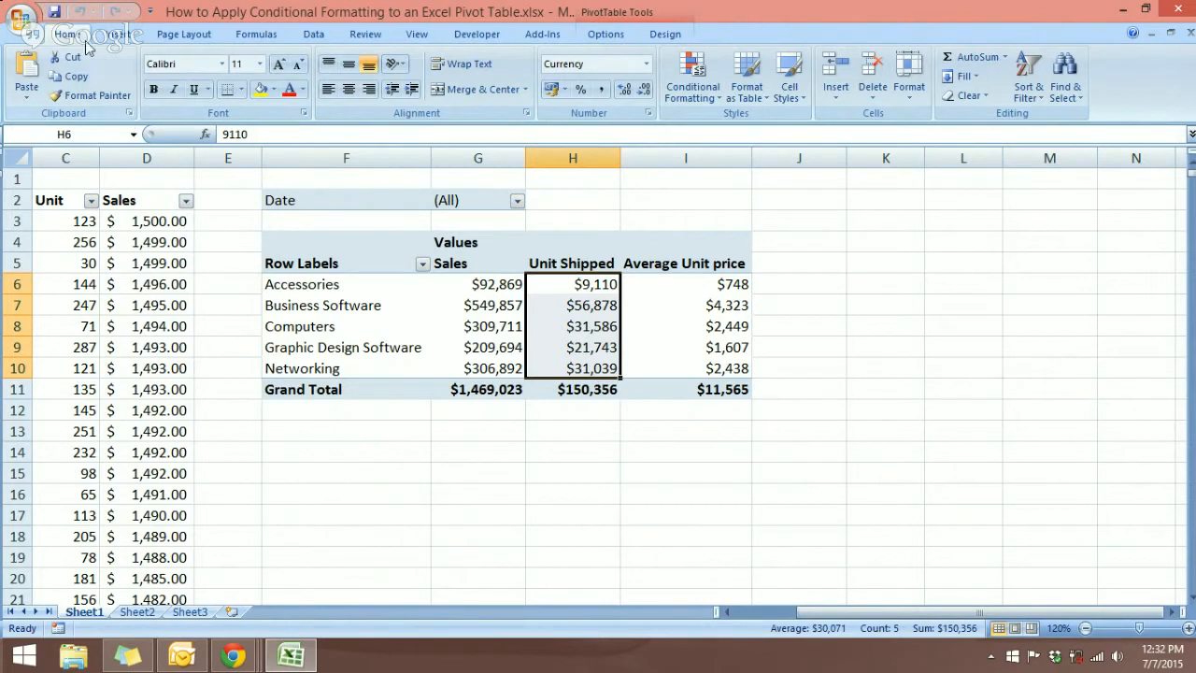
Try an Above Average rule with Green Fill with Dark Green Text on the Unit Shipped values, and undo it.
left_click(714, 98)
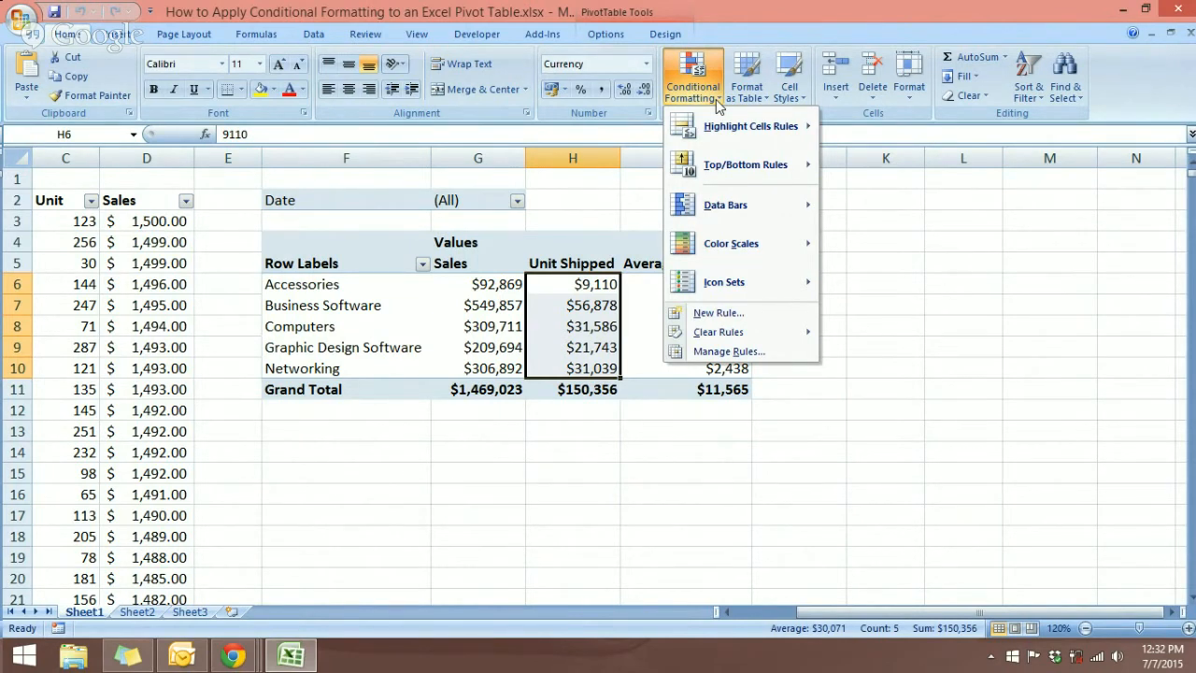
mouse_move(753, 172)
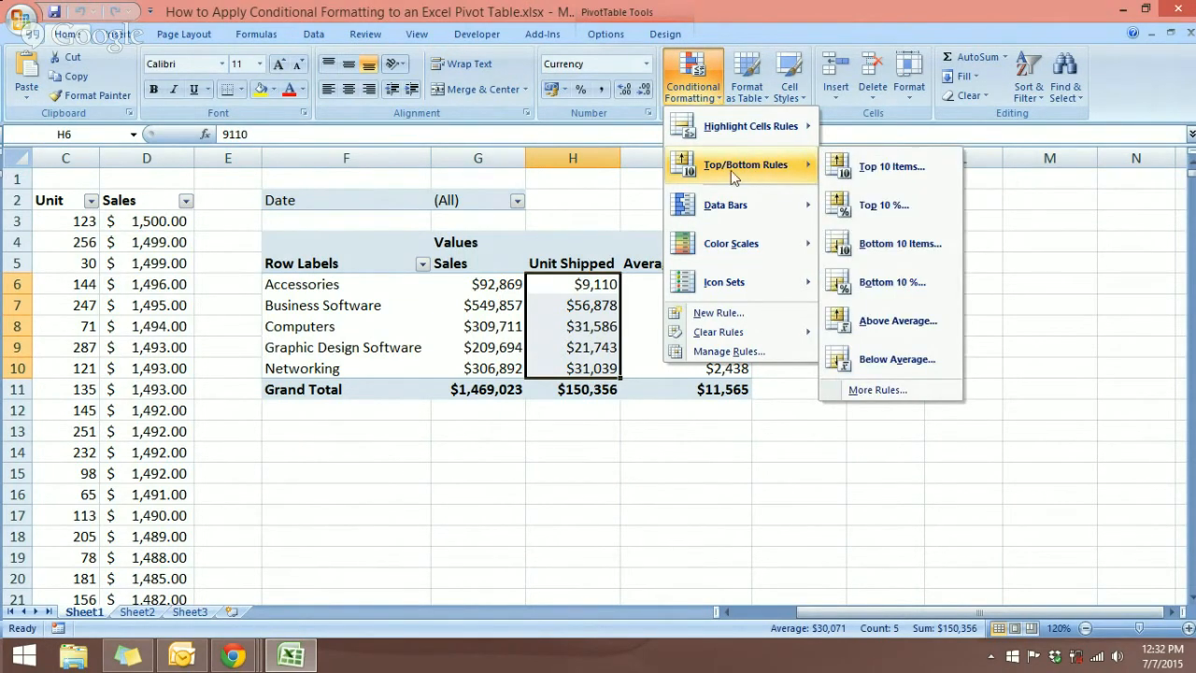
left_click(913, 332)
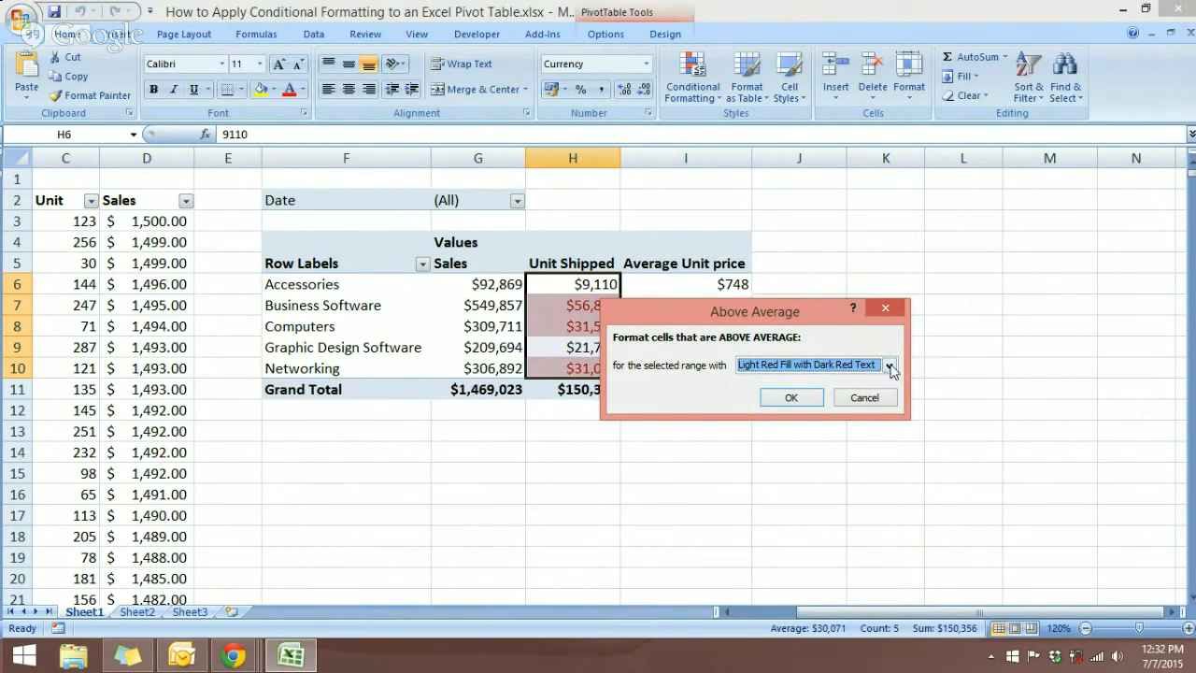
left_click(891, 366)
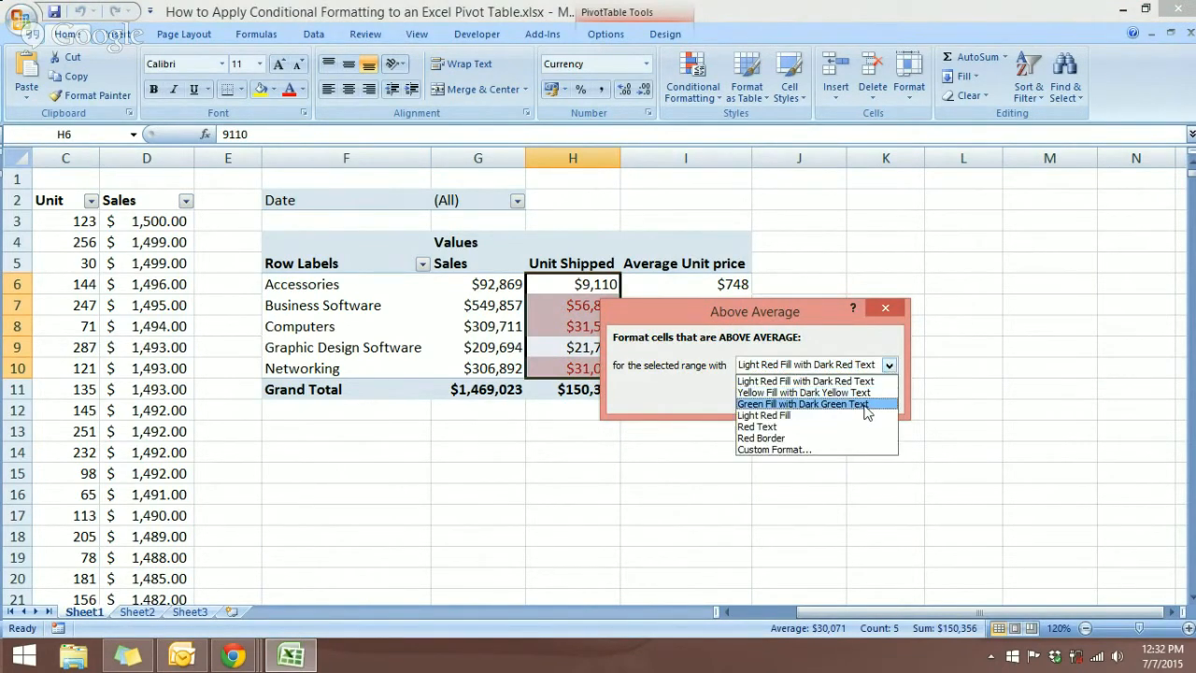
left_click(800, 404)
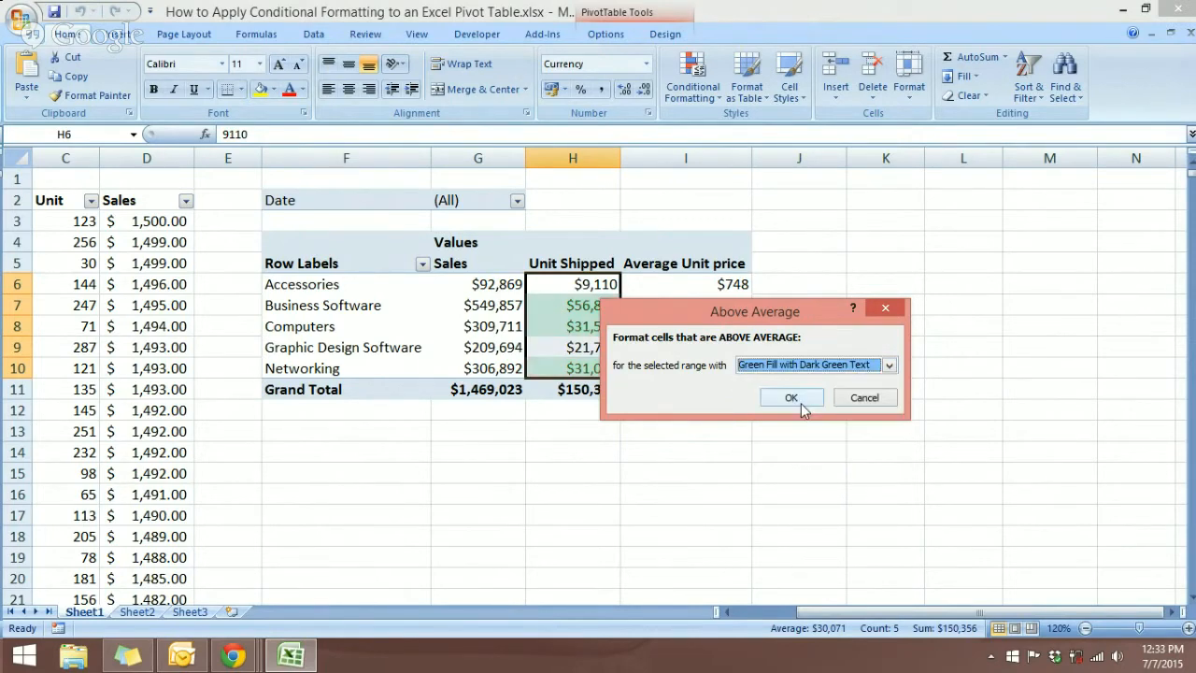
left_click_drag(760, 312, 554, 452)
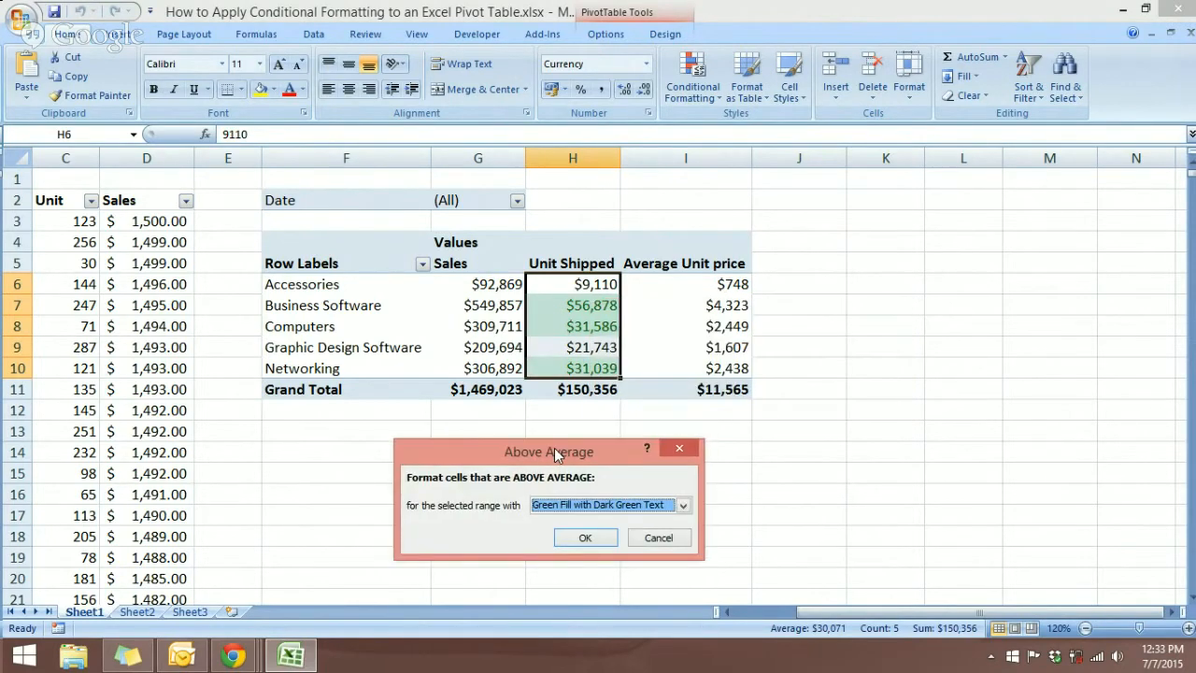
left_click(594, 539)
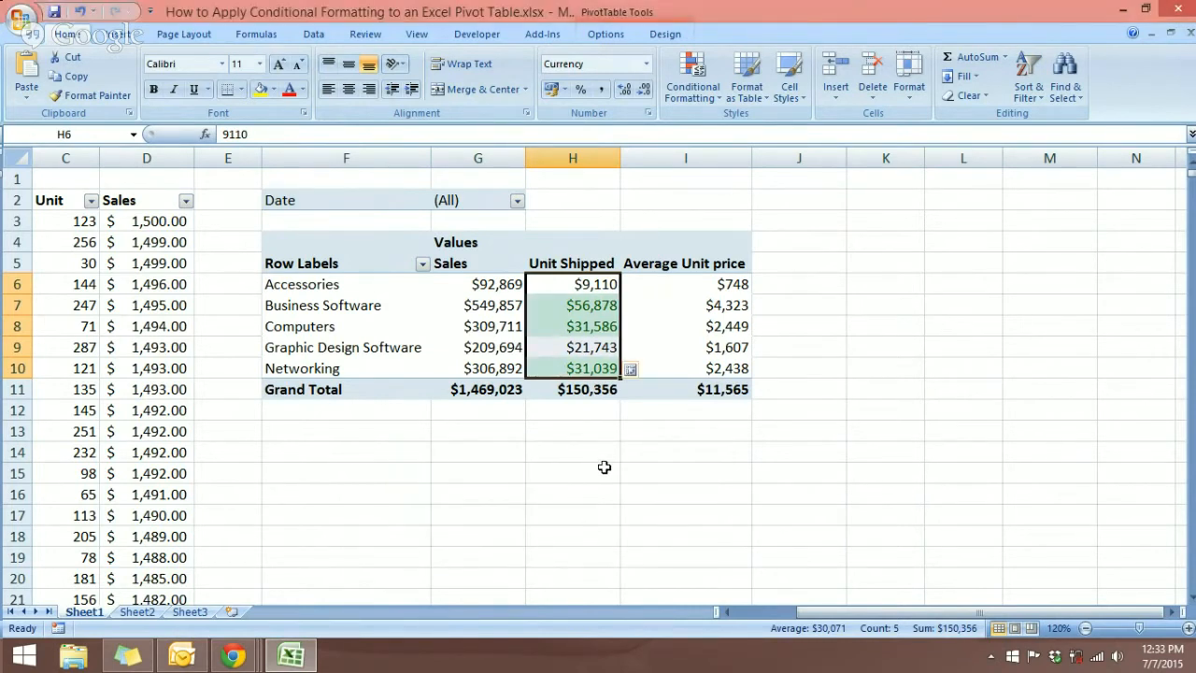
left_click(81, 11)
Apply an Above Average rule with Green Fill with Dark Green Text to the Sales values in G6:G10.
left_click_drag(482, 288, 485, 359)
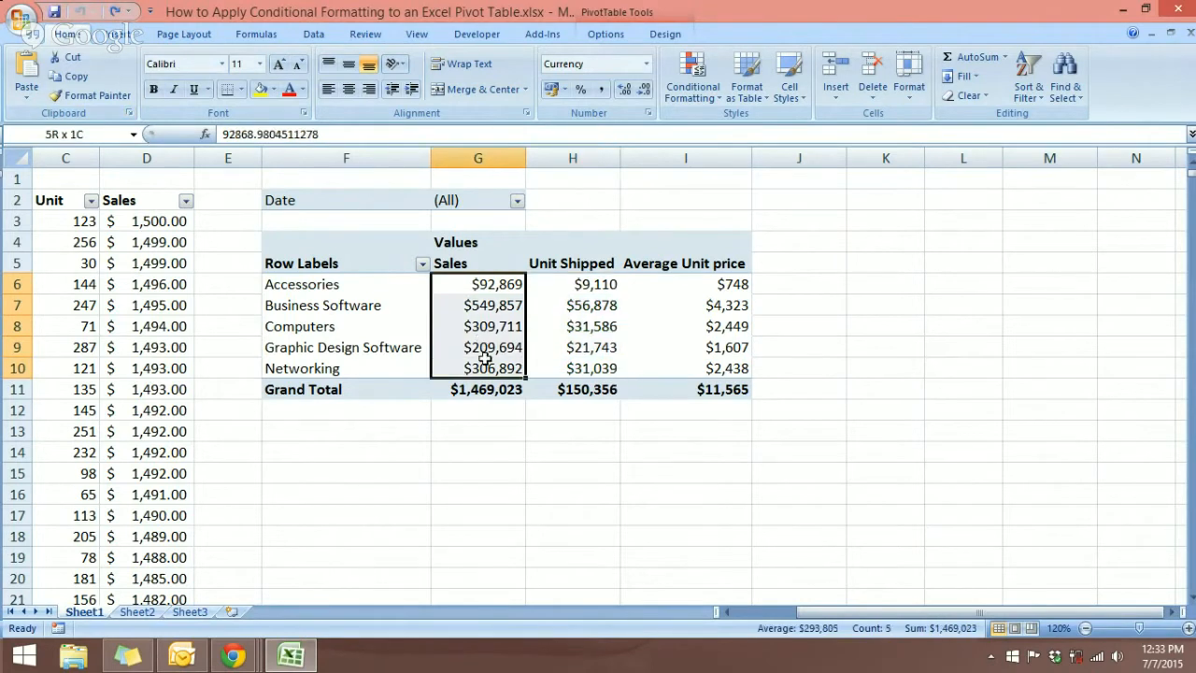
left_click(717, 103)
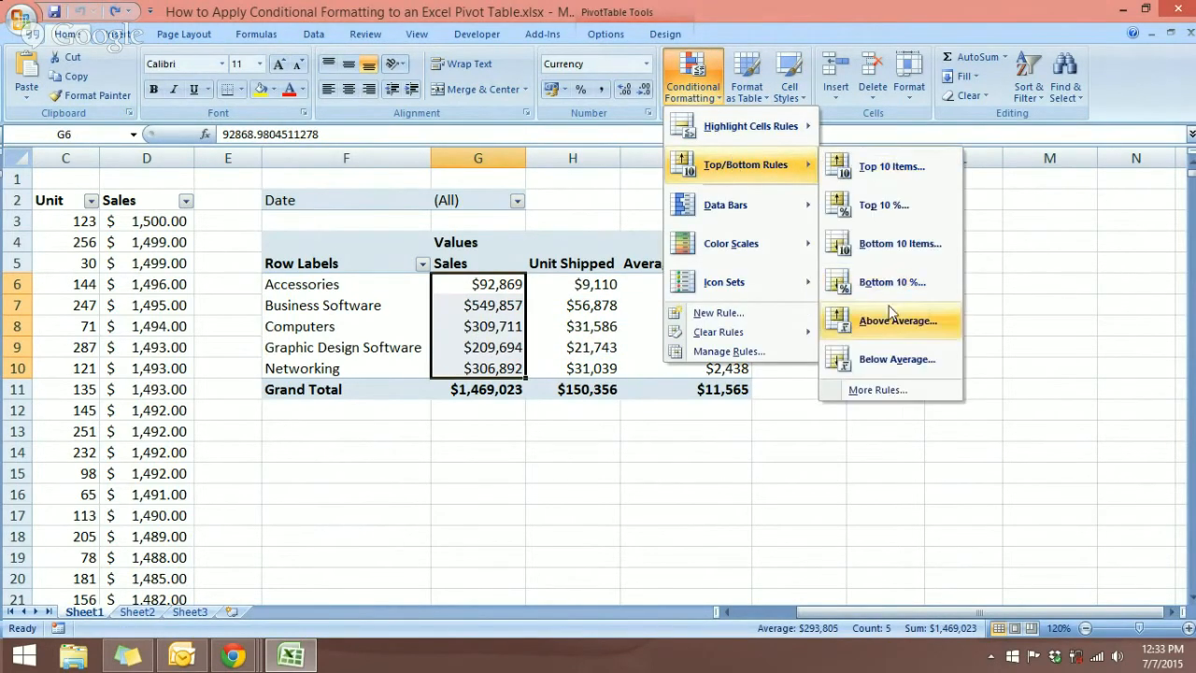
left_click(893, 318)
left_click(683, 505)
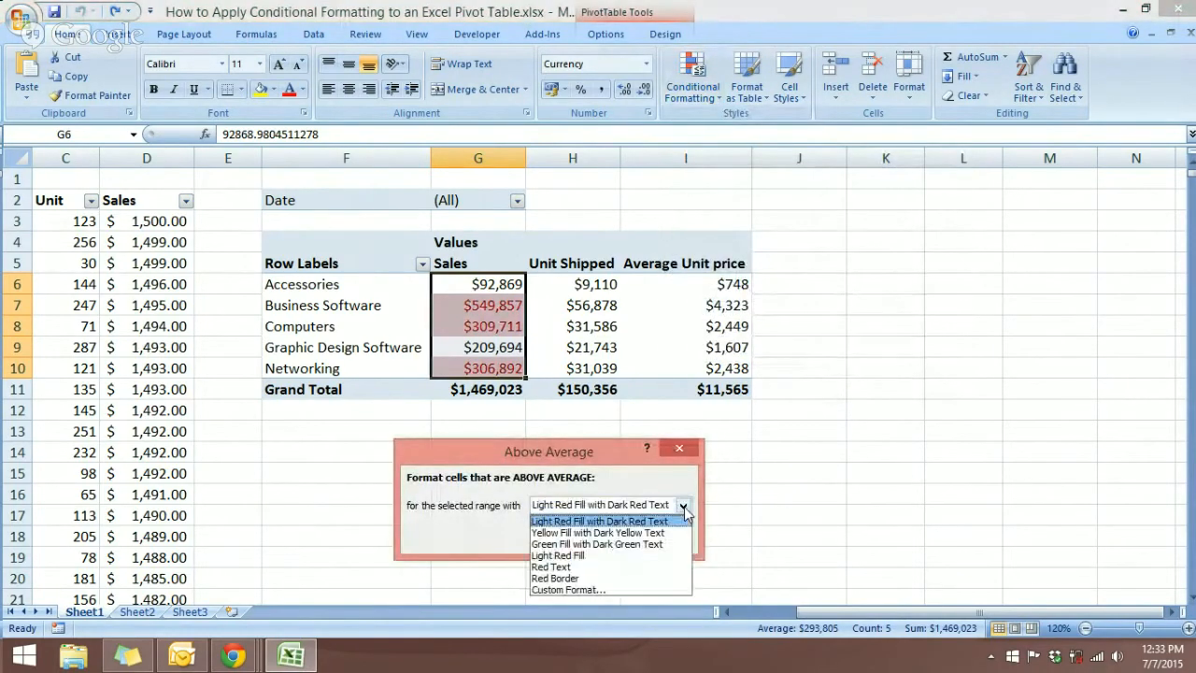
left_click(607, 544)
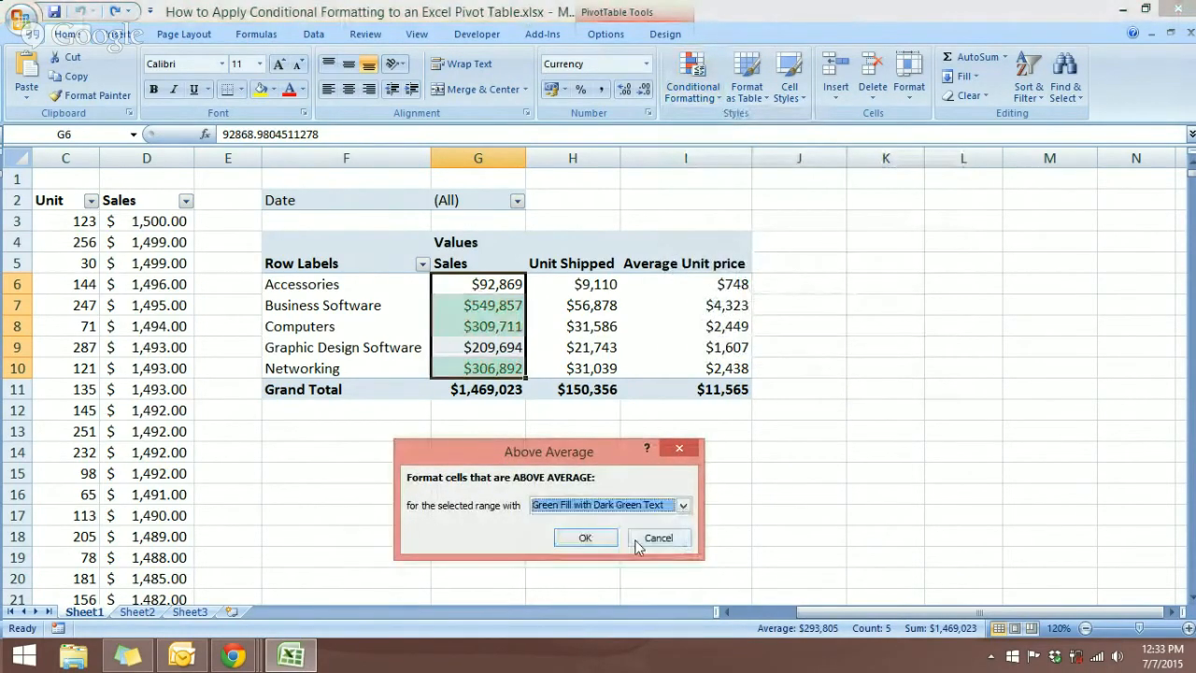
left_click(583, 538)
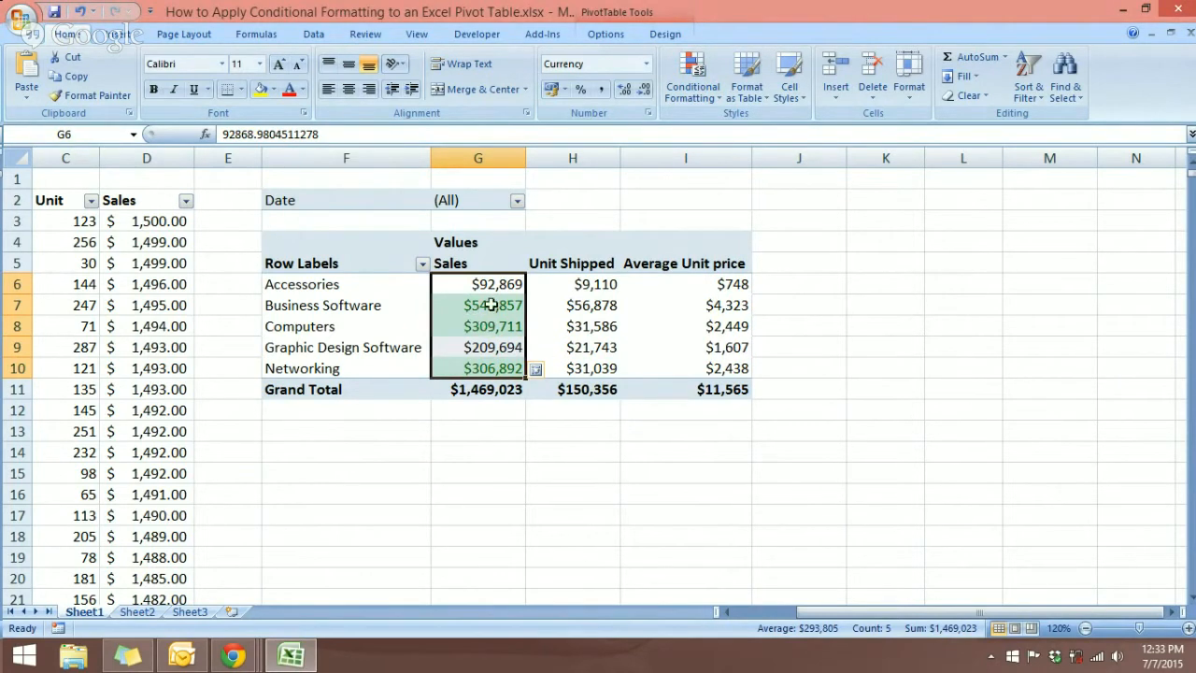
Apply an Above Average rule with Green Fill with Dark Green Text to the Average Unit price values in I6:I10, and deselect them.
mouse_move(479, 327)
mouse_move(713, 308)
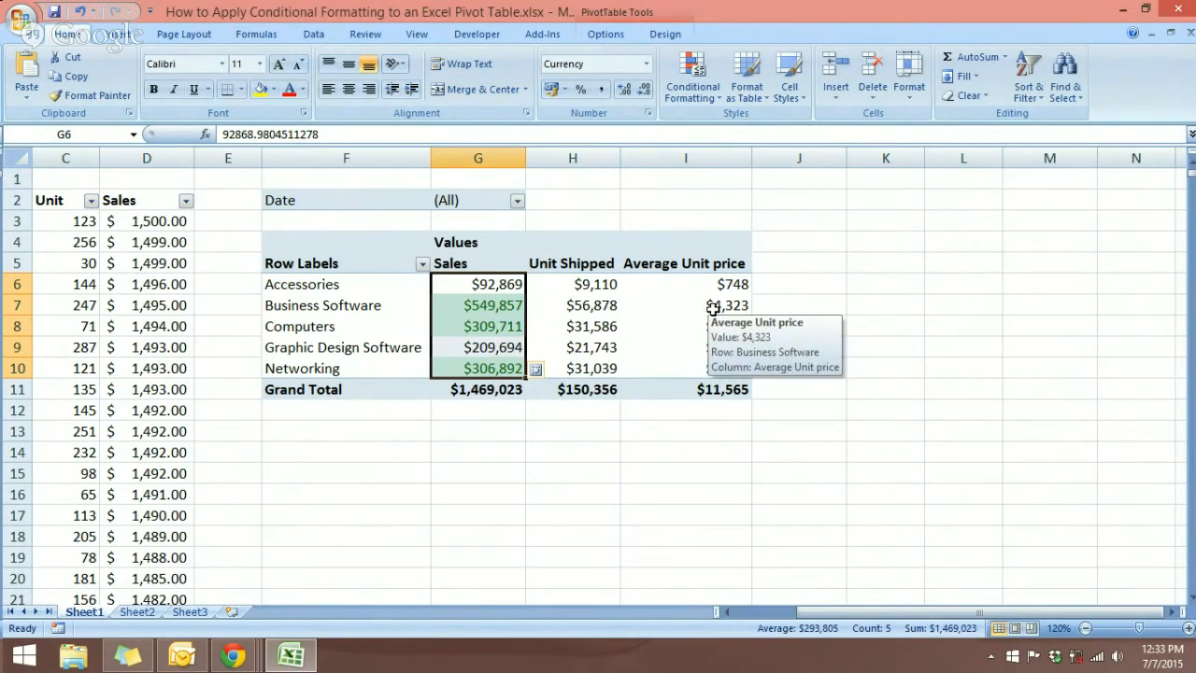
left_click_drag(713, 280, 714, 359)
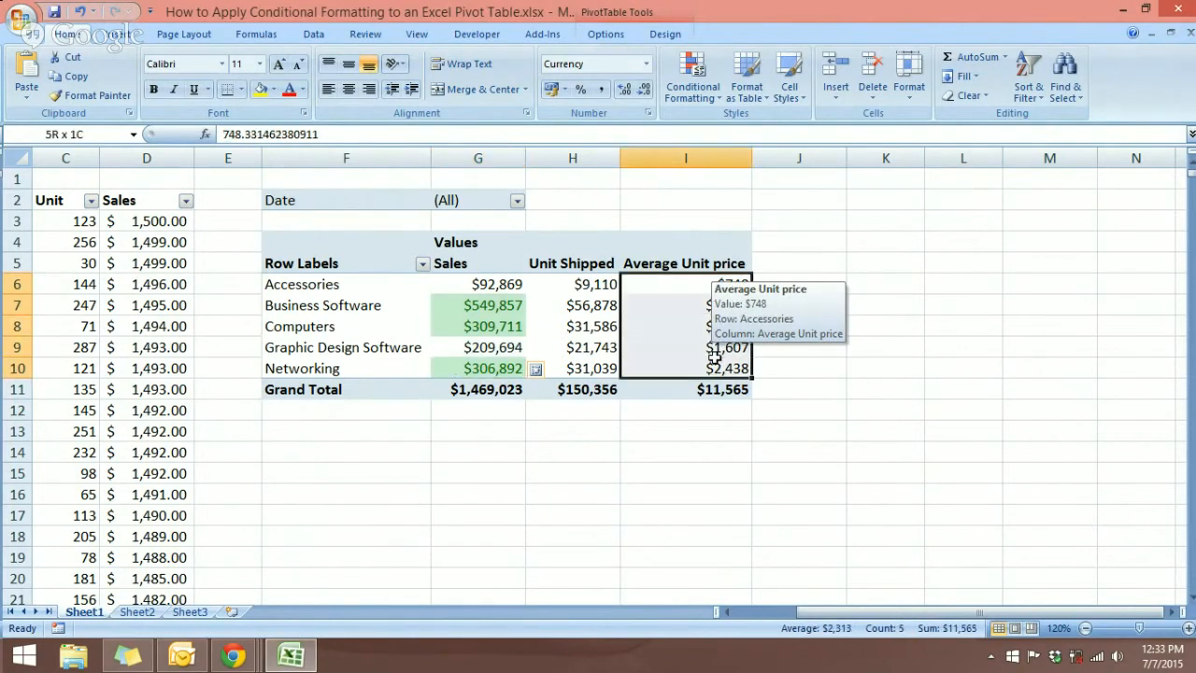
left_click(697, 84)
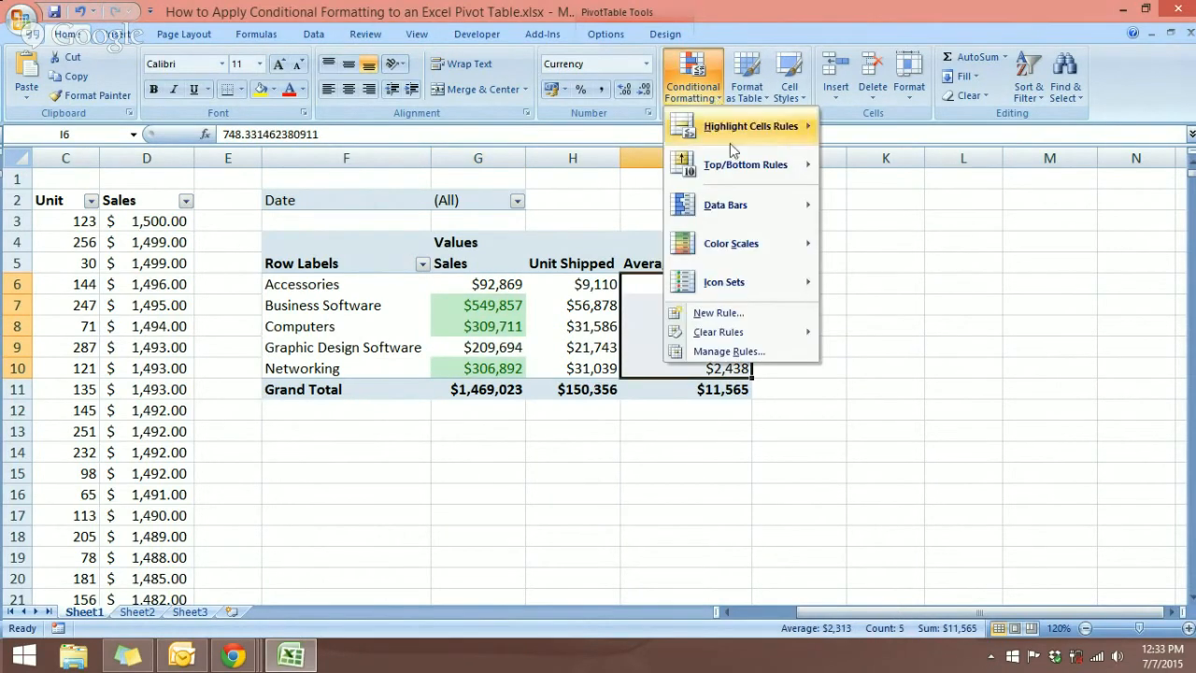
mouse_move(732, 160)
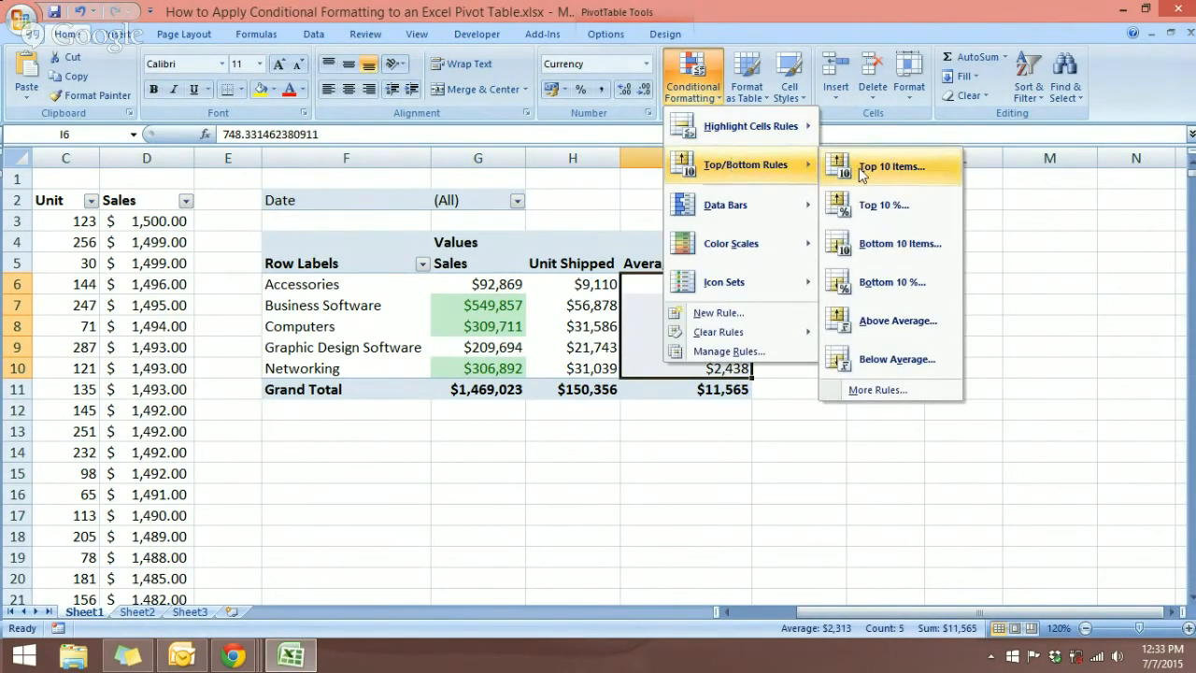
left_click(880, 321)
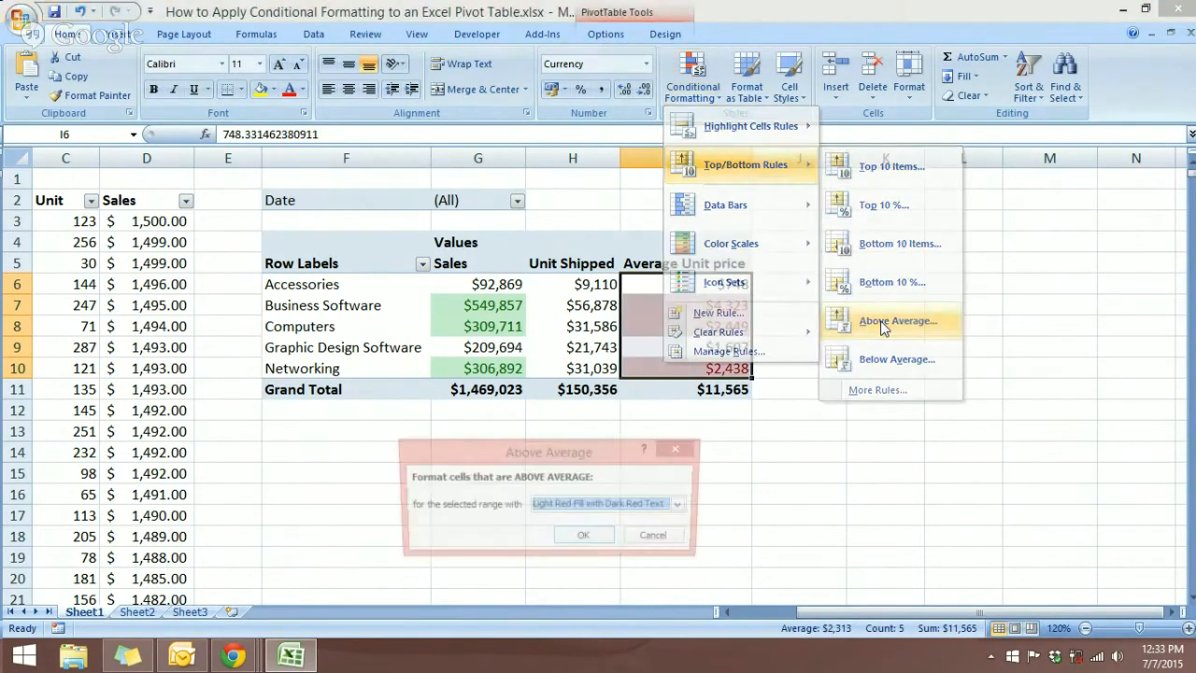
left_click(683, 505)
left_click(645, 544)
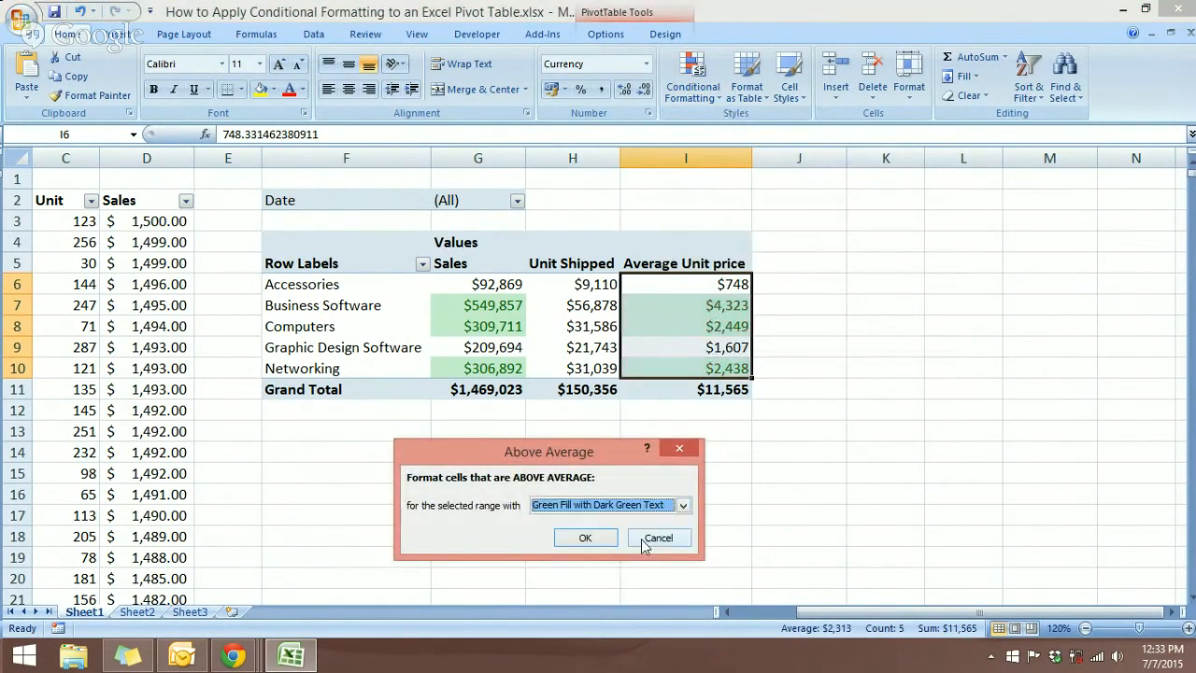
left_click(585, 541)
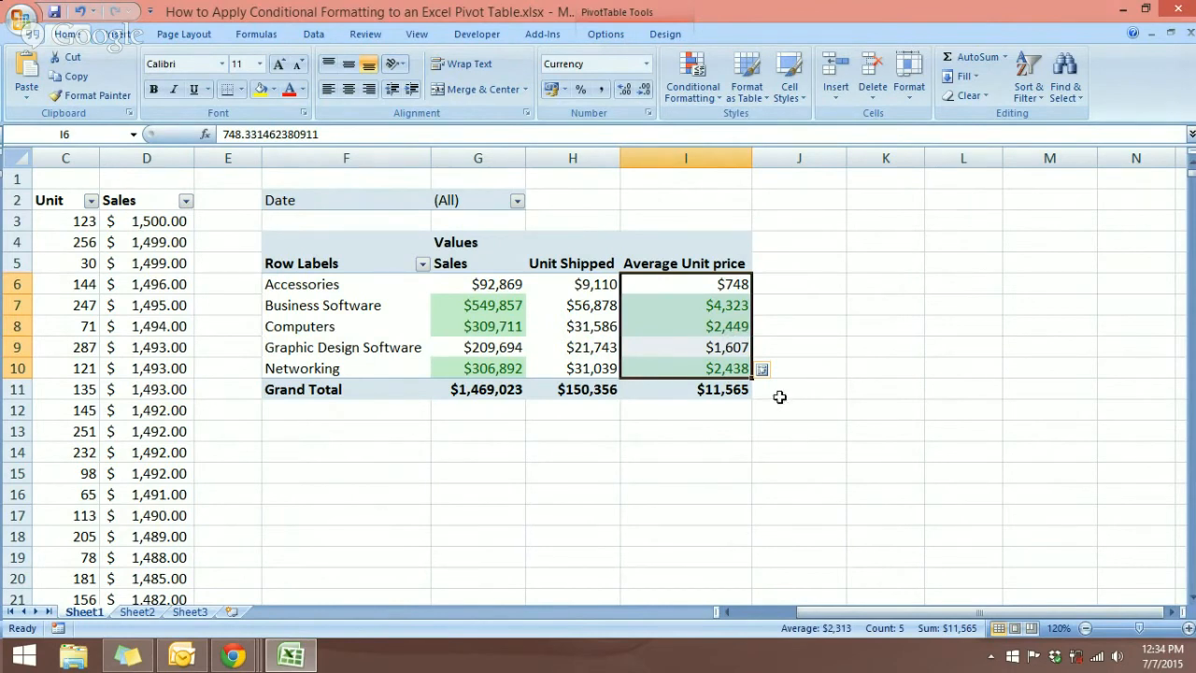
left_click(864, 336)
scroll(810, 385, "down", 2)
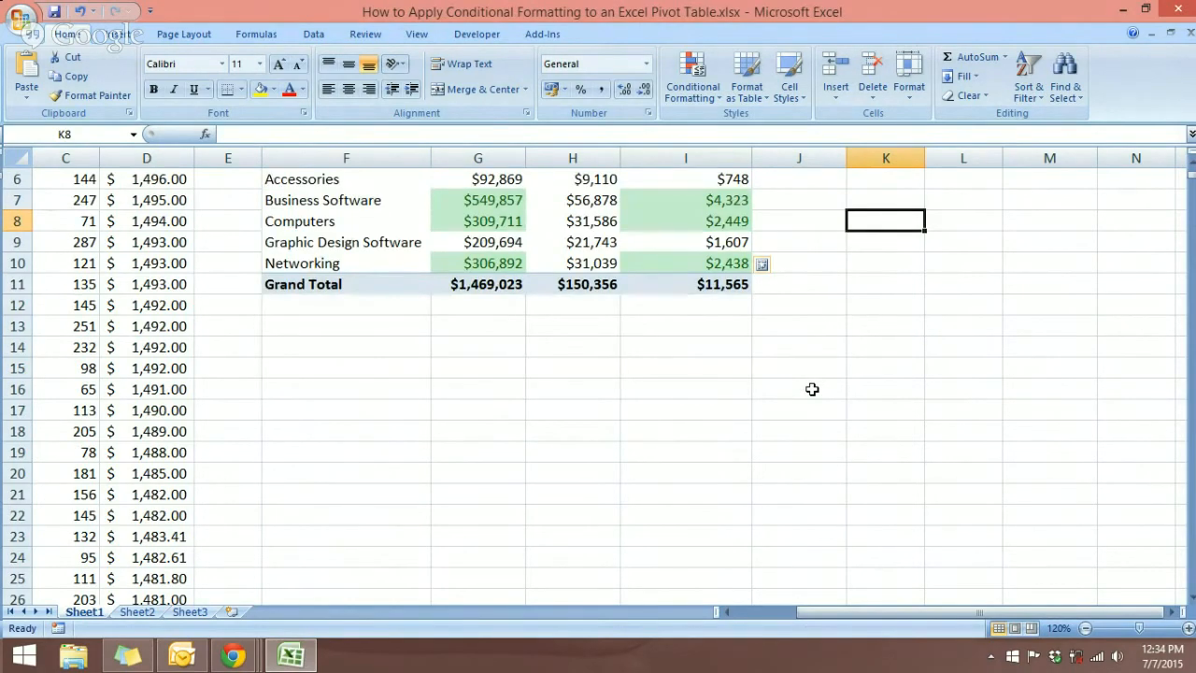
scroll(578, 295, "up", 2)
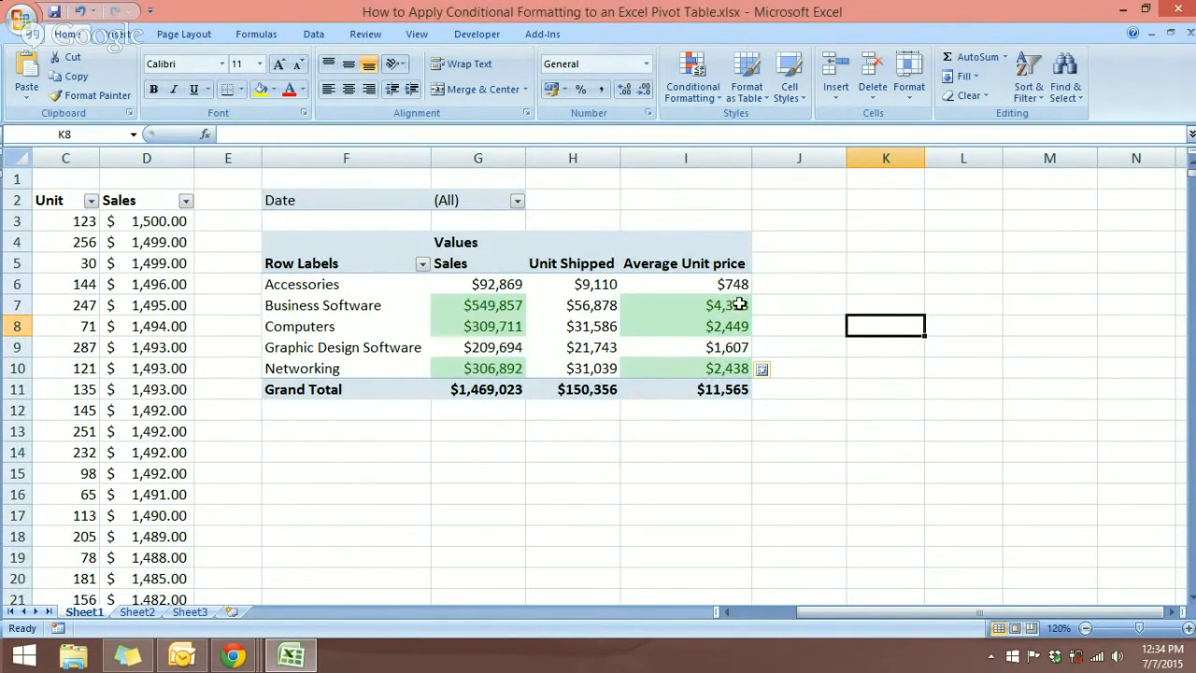
Filter the pivot table's Date field to only 17/4/2012, 23/4/2012, 25/4/2012 and 30/4/2012.
mouse_move(741, 307)
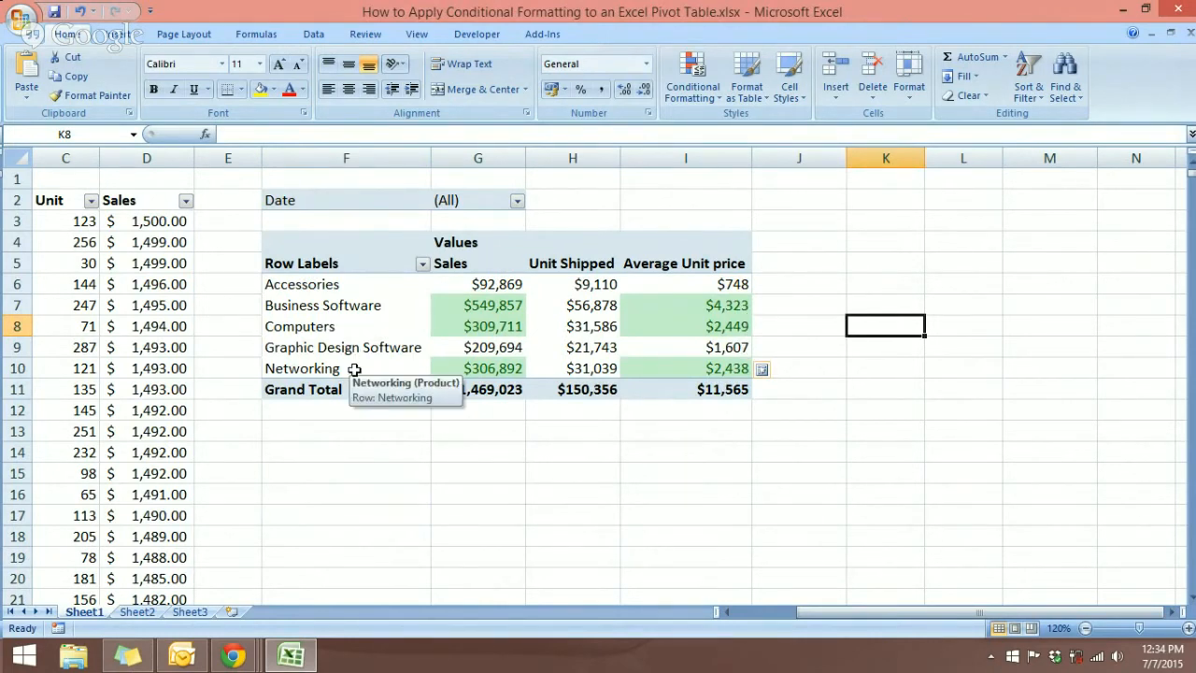
left_click(517, 201)
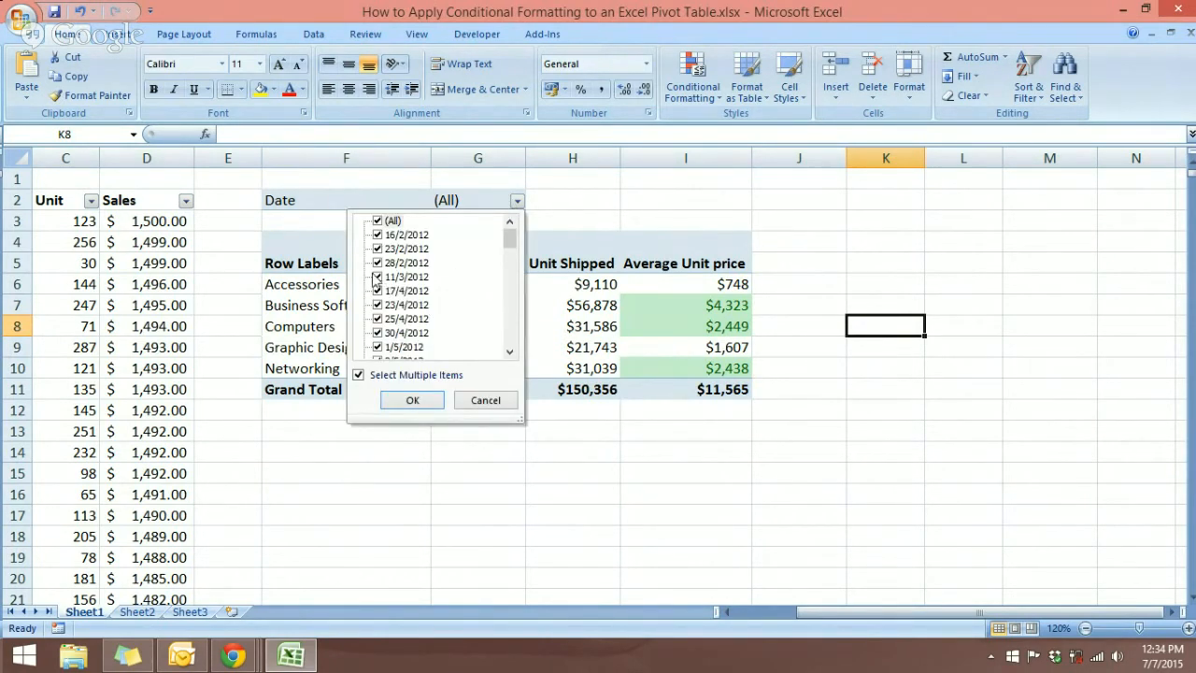
left_click(378, 222)
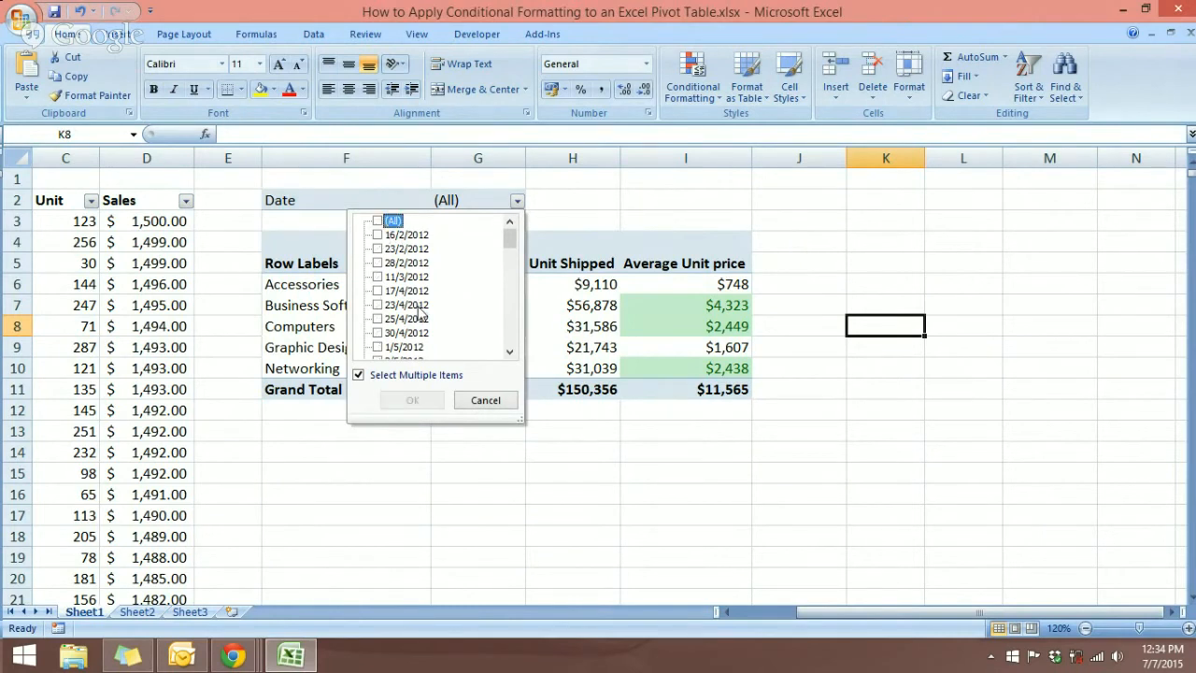
left_click(377, 290)
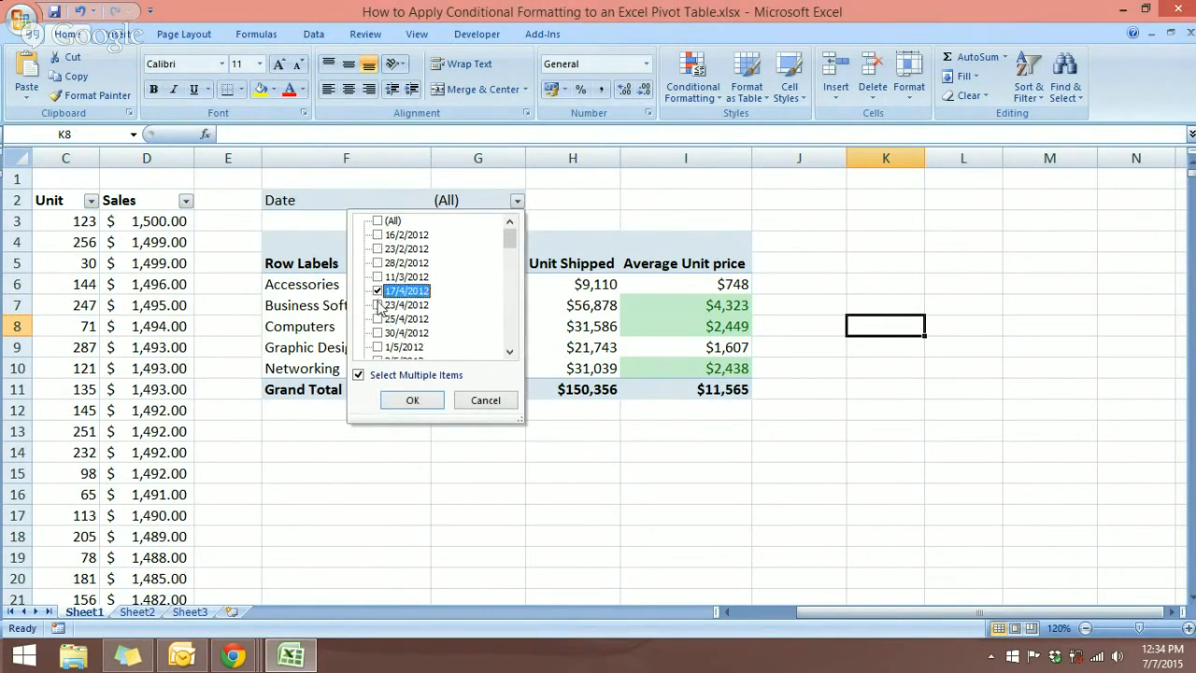
left_click(377, 305)
left_click(377, 318)
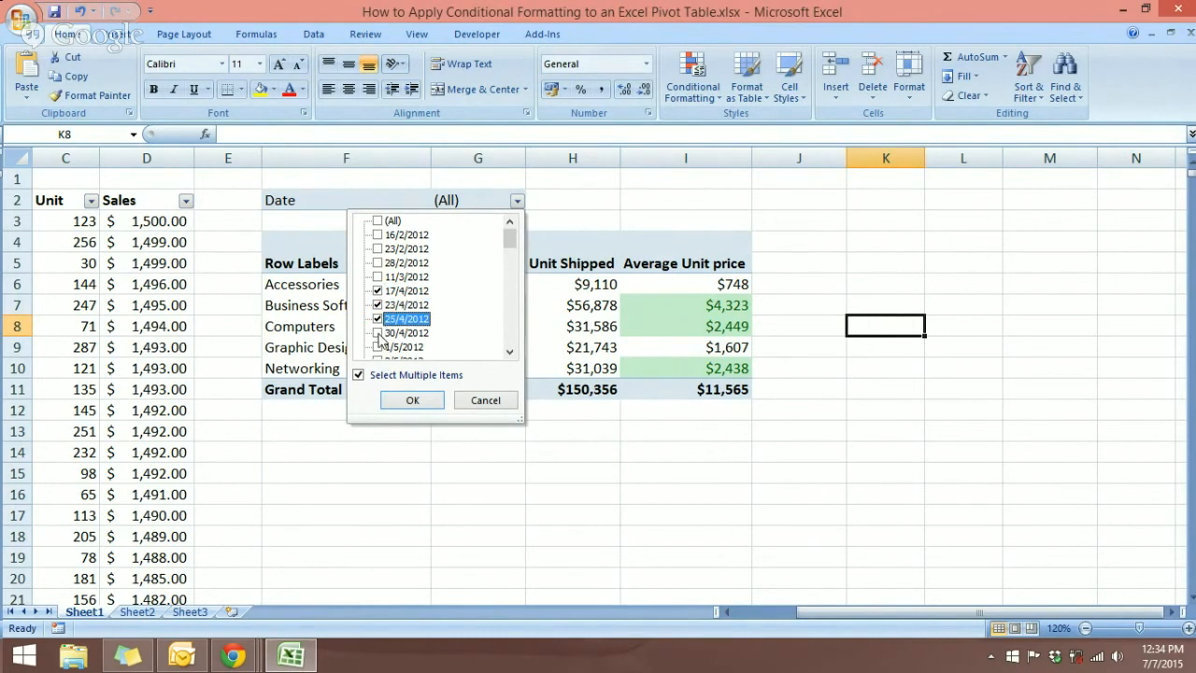
left_click(377, 332)
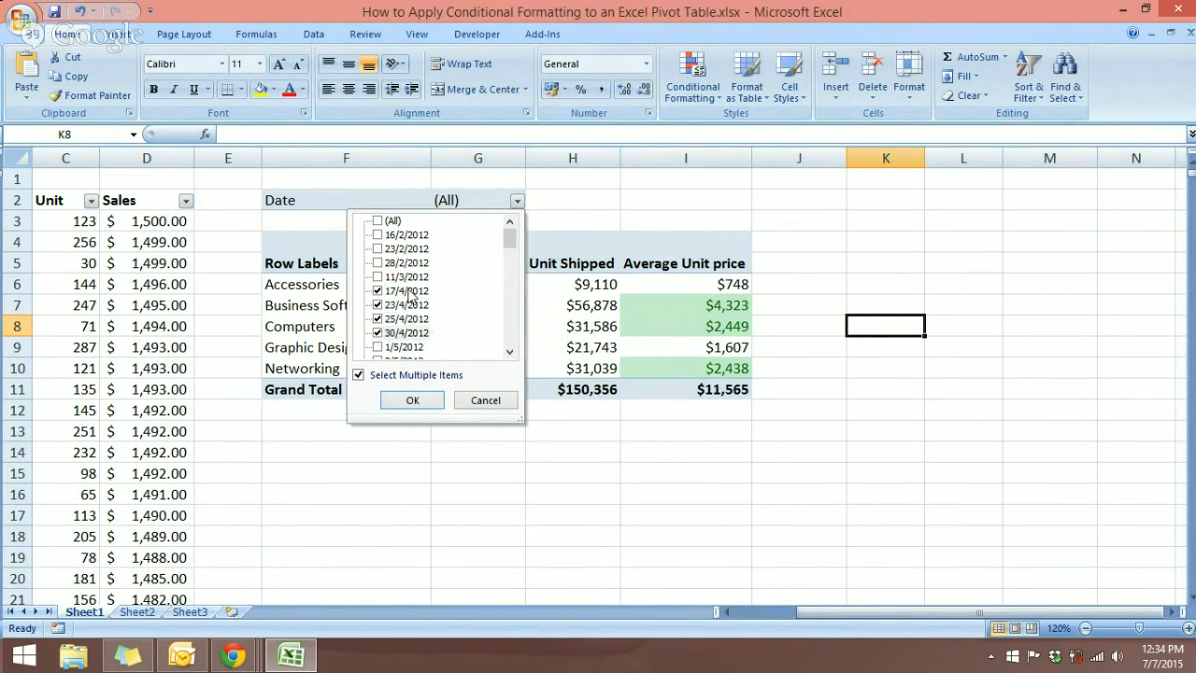
left_click(414, 400)
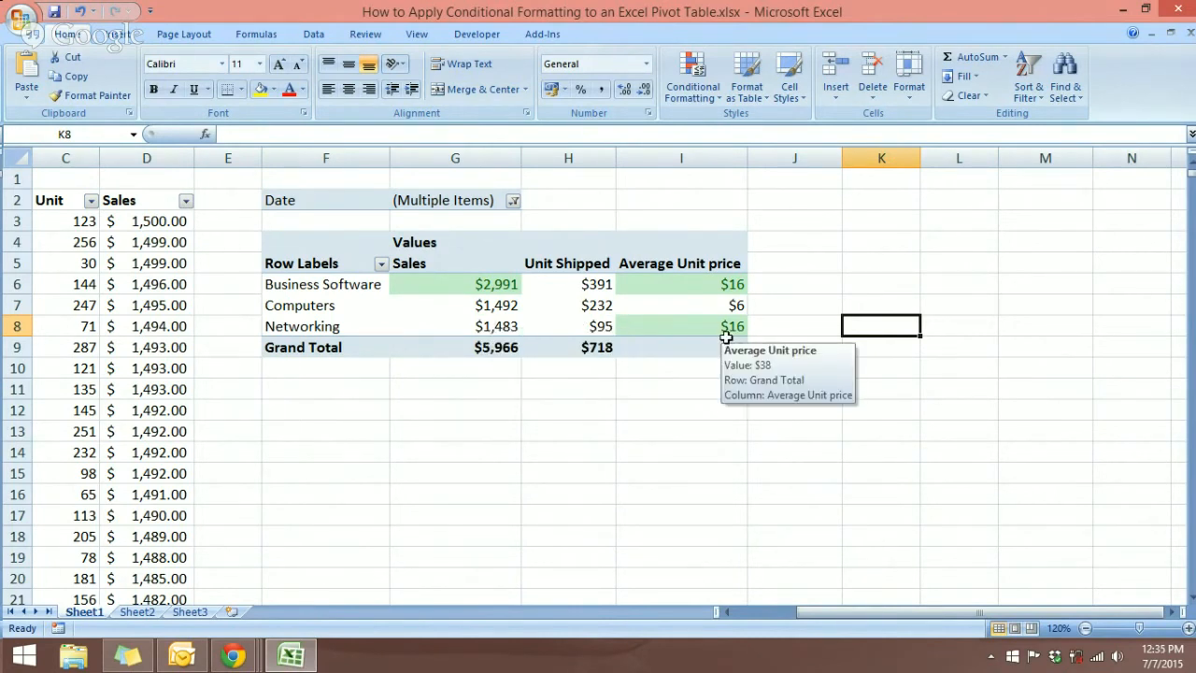
Reset the pivot table's Date filter to include all dates.
left_click(513, 202)
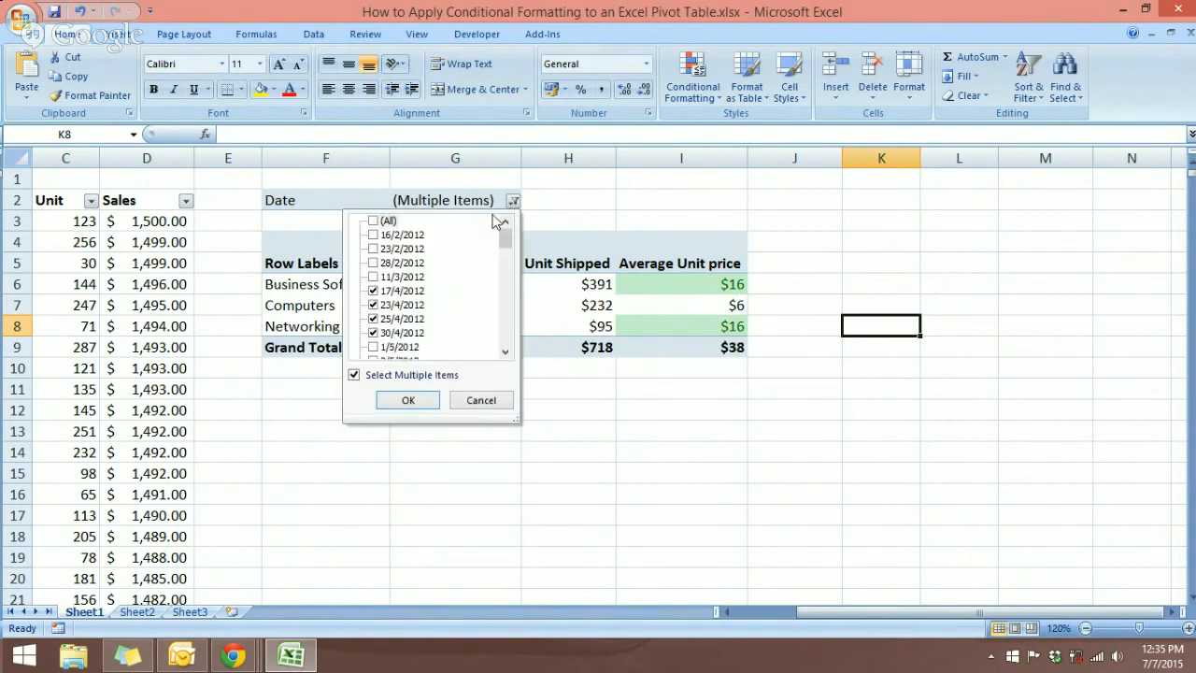
left_click(375, 221)
left_click(404, 400)
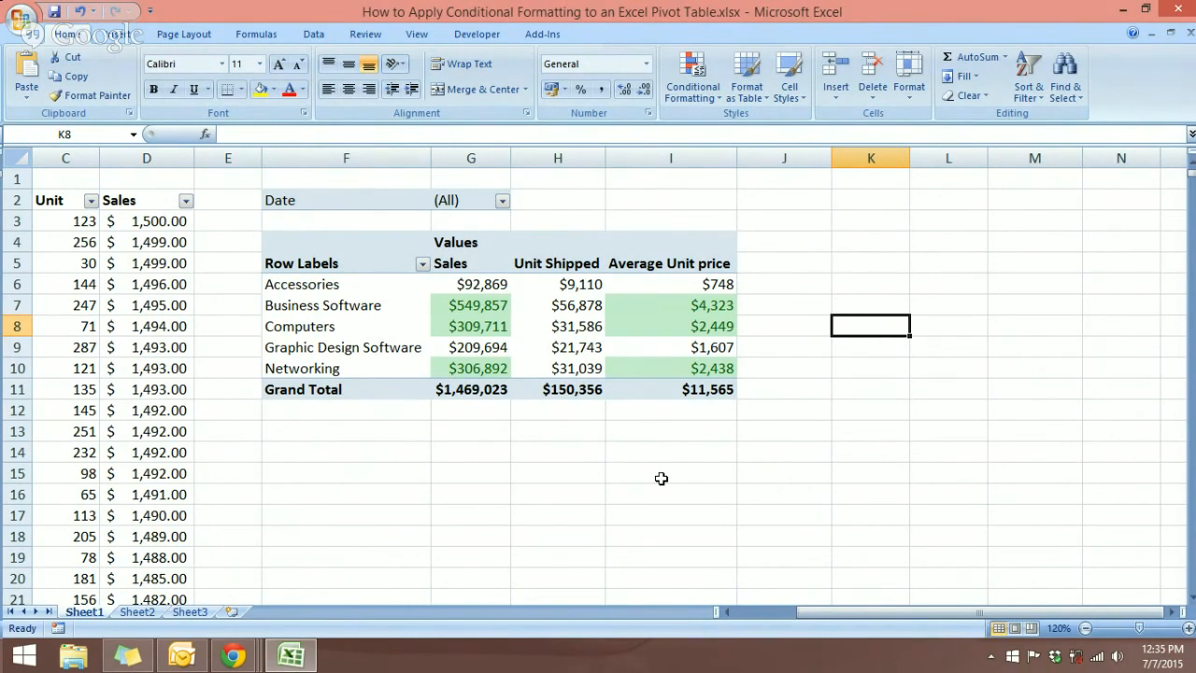
left_click(694, 84)
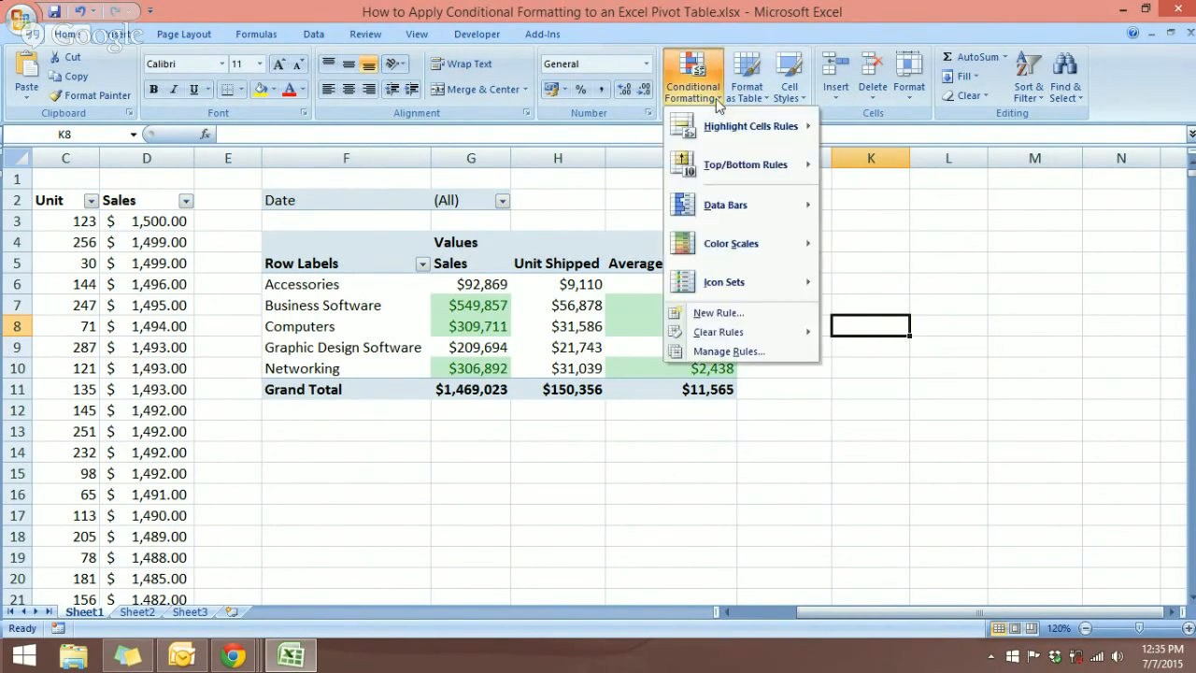
mouse_move(741, 129)
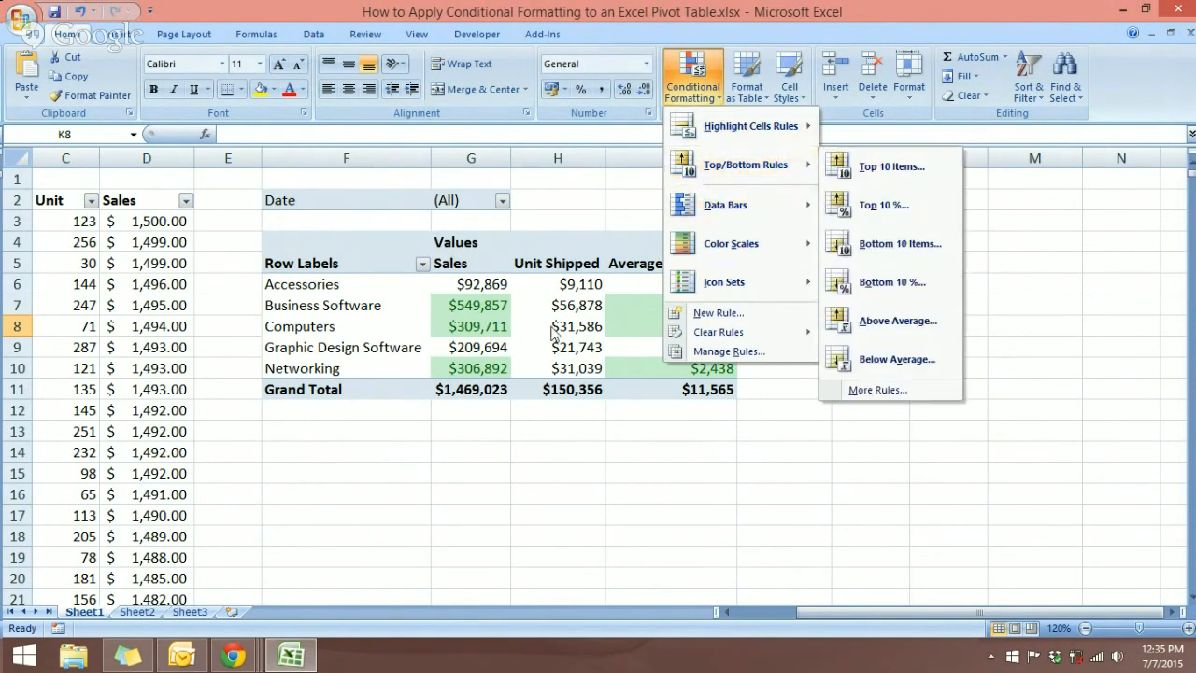
left_click(482, 482)
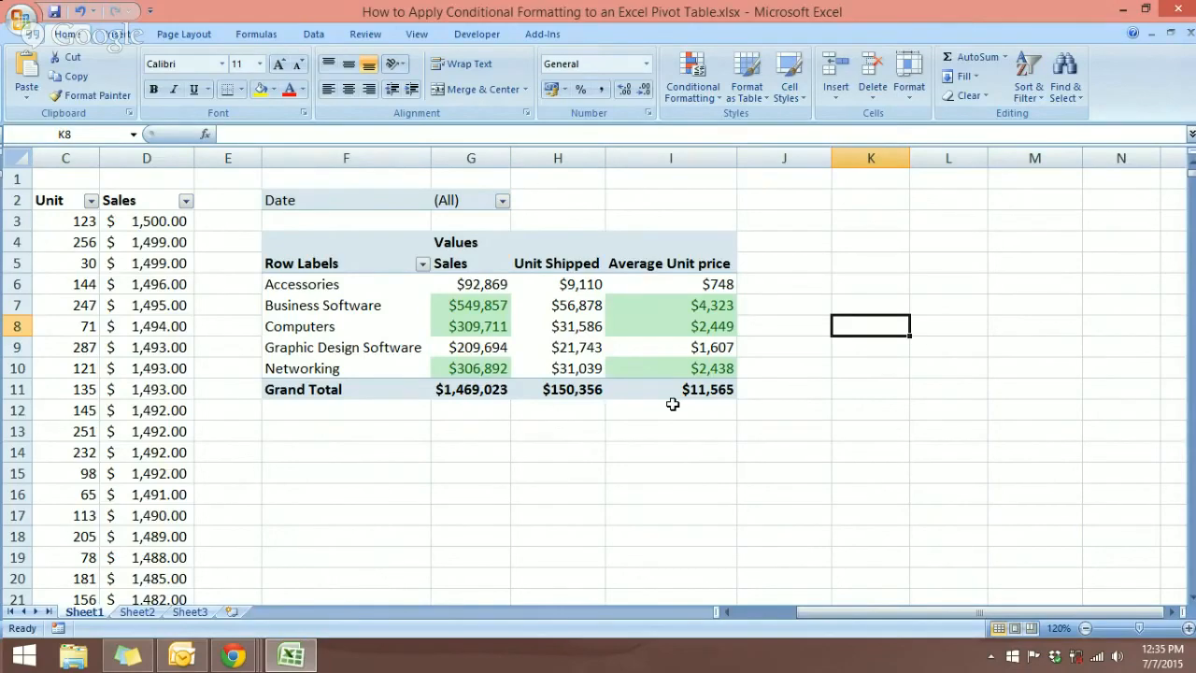
mouse_move(233, 654)
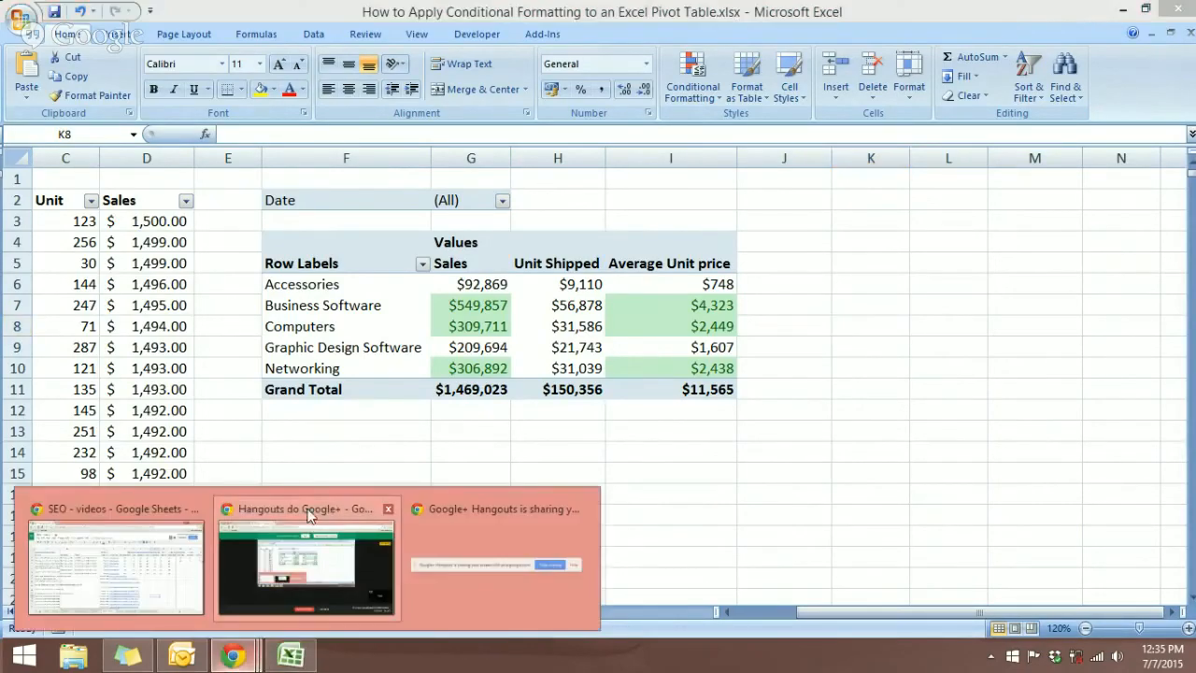